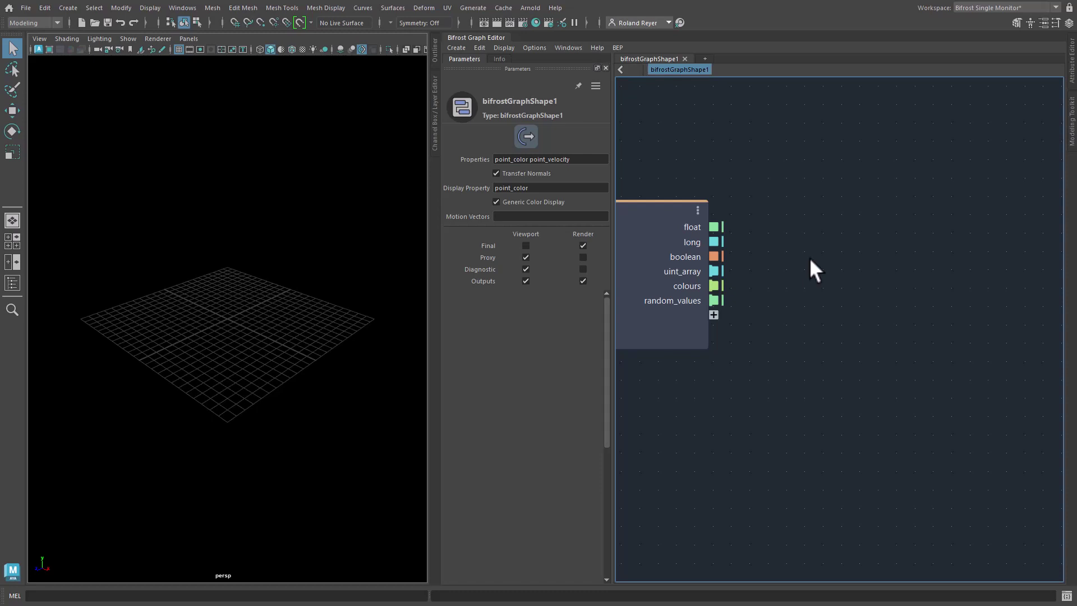
Create a print node and place it up and to the right.
{"action": "key", "text": "Tab"}
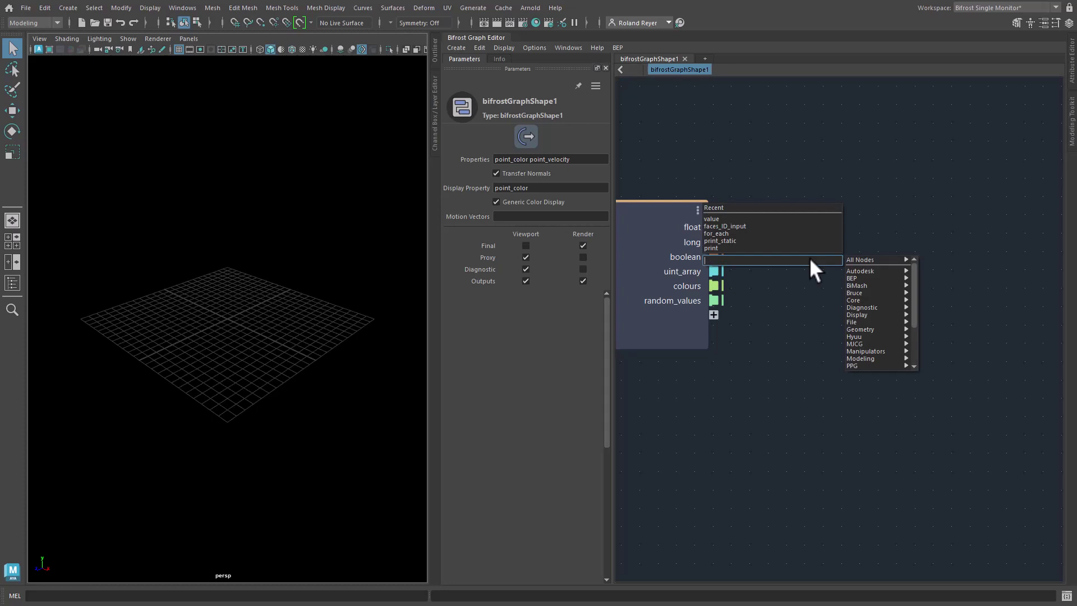
{"action": "left_click", "coordinate": [763, 248]}
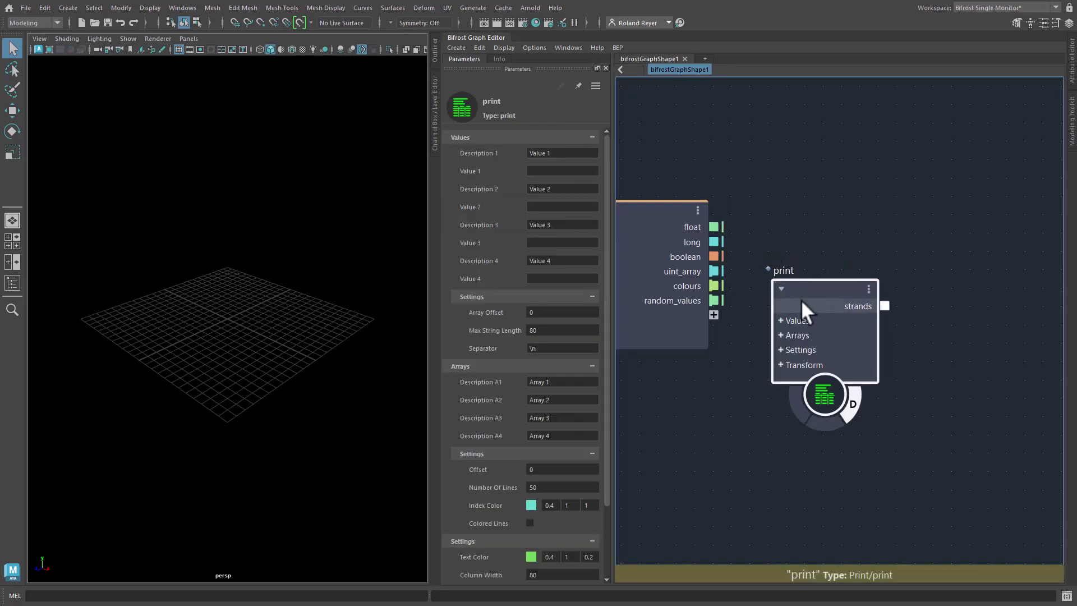
{"action": "left_click_drag", "start_coordinate": [800, 298], "coordinate": [876, 226]}
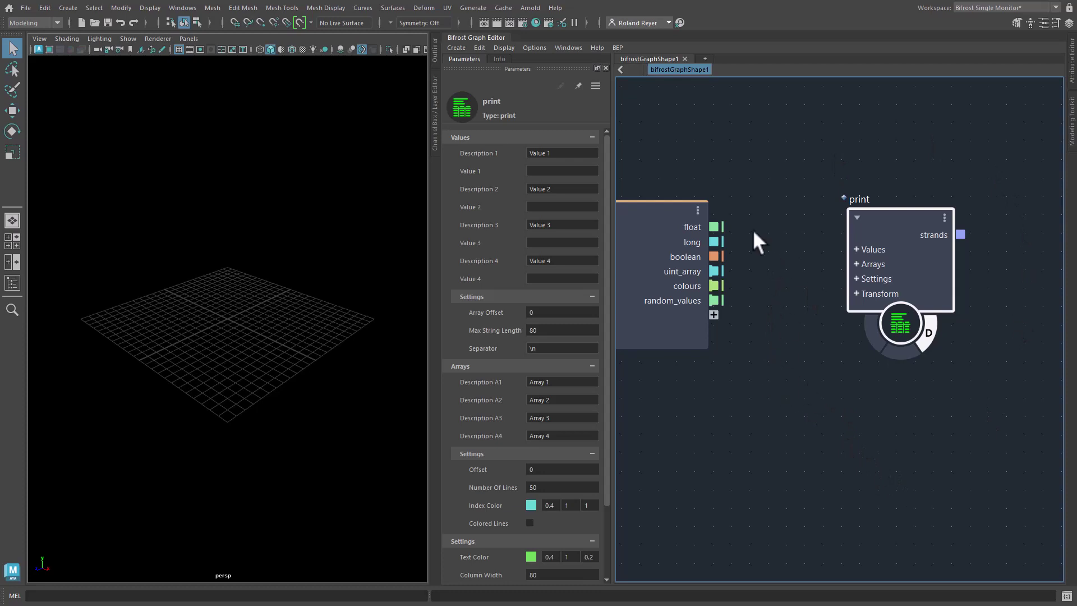
Wire float, long and boolean into print's value_1, value_2 and value_3, showing 27, 524, false.
{"action": "left_click_drag", "start_coordinate": [718, 226], "coordinate": [883, 279]}
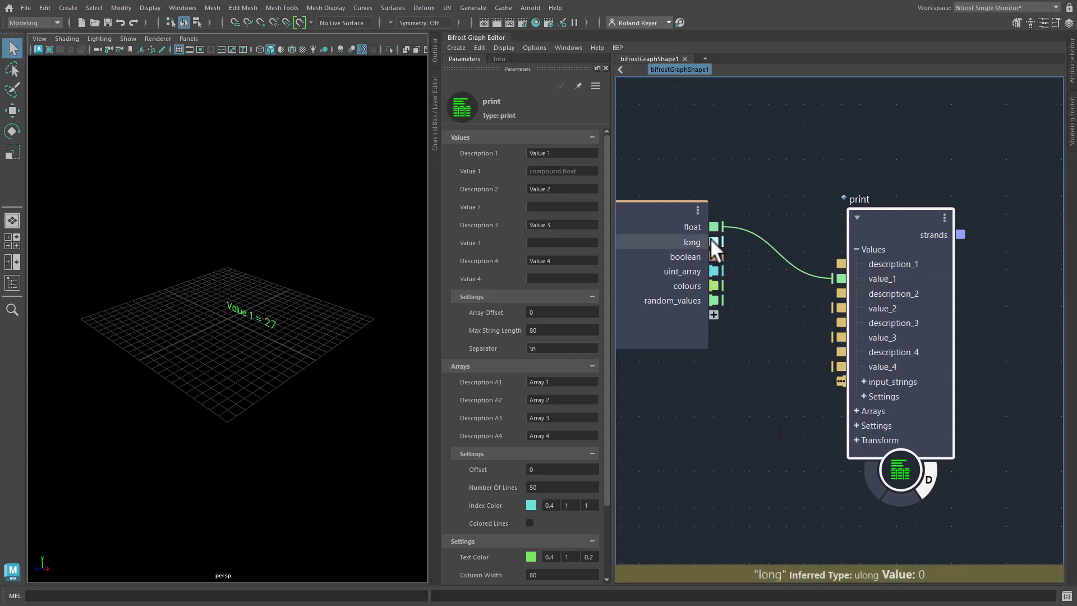
{"action": "left_click_drag", "start_coordinate": [714, 242], "coordinate": [848, 306]}
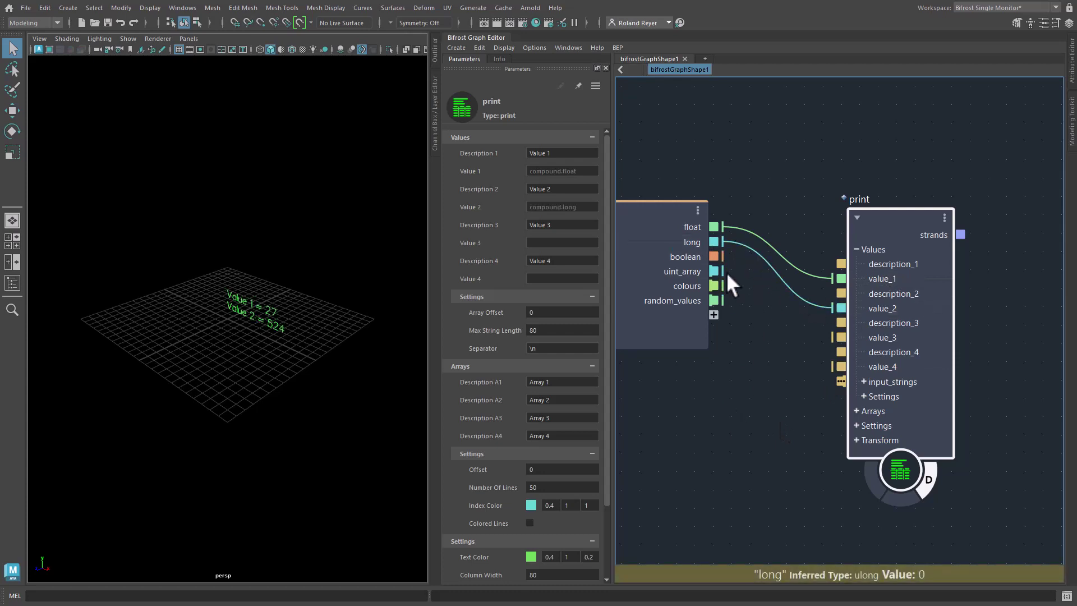
{"action": "left_click_drag", "start_coordinate": [714, 256], "coordinate": [840, 336]}
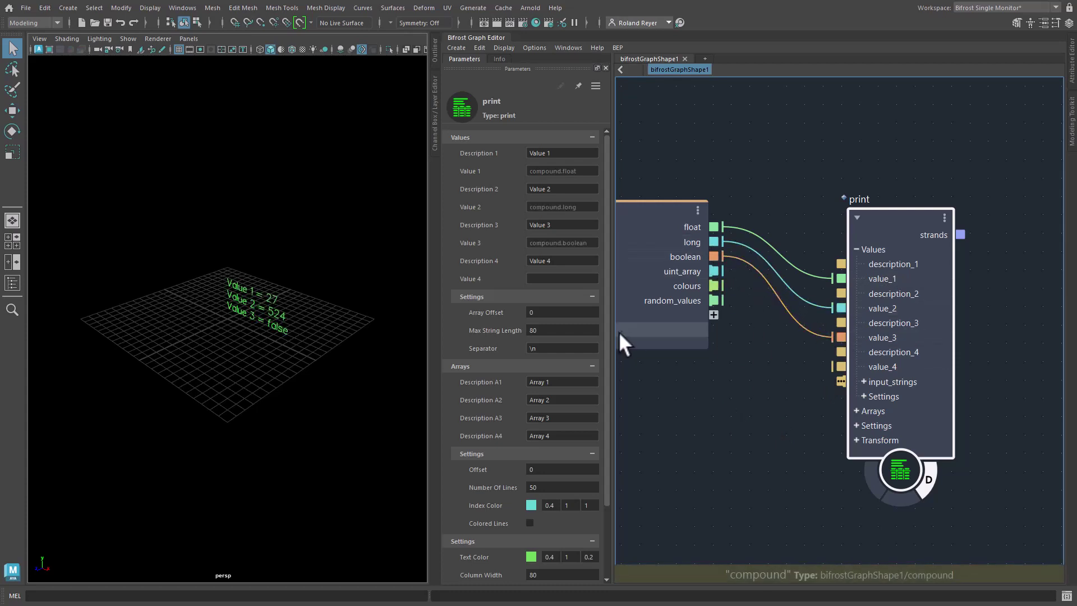
{"action": "left_click_drag", "start_coordinate": [288, 396], "coordinate": [394, 414], "text": "alt"}
{"action": "middle_click_drag", "start_coordinate": [394, 415], "coordinate": [277, 368], "text": "alt"}
{"action": "left_click_drag", "start_coordinate": [276, 368], "coordinate": [271, 365], "text": "alt"}
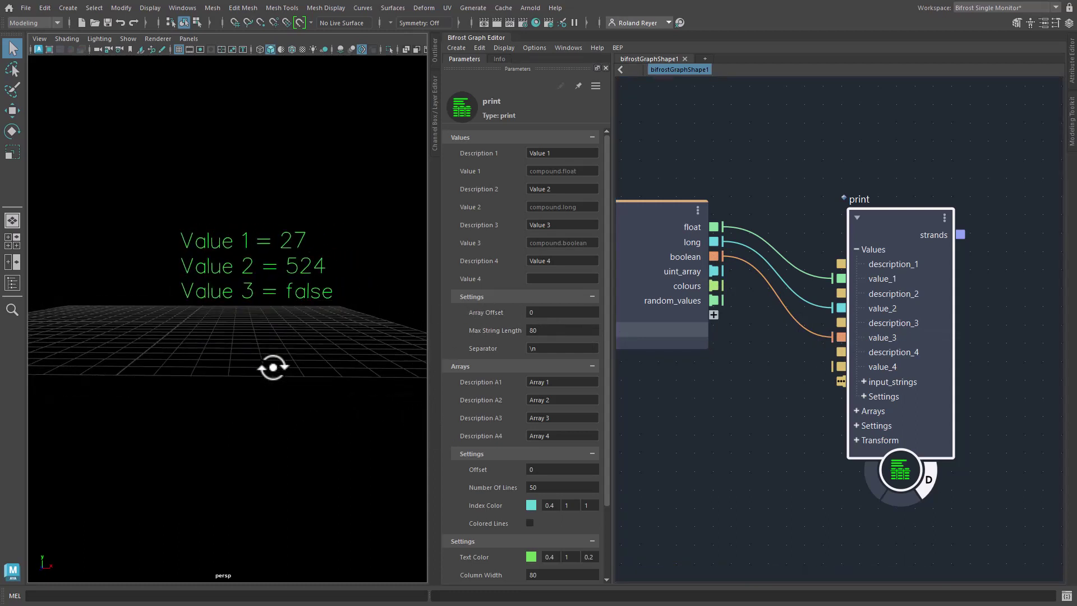
Select the print node's Description 1, 2 and 3 labels in turn.
{"action": "left_click", "coordinate": [558, 153]}
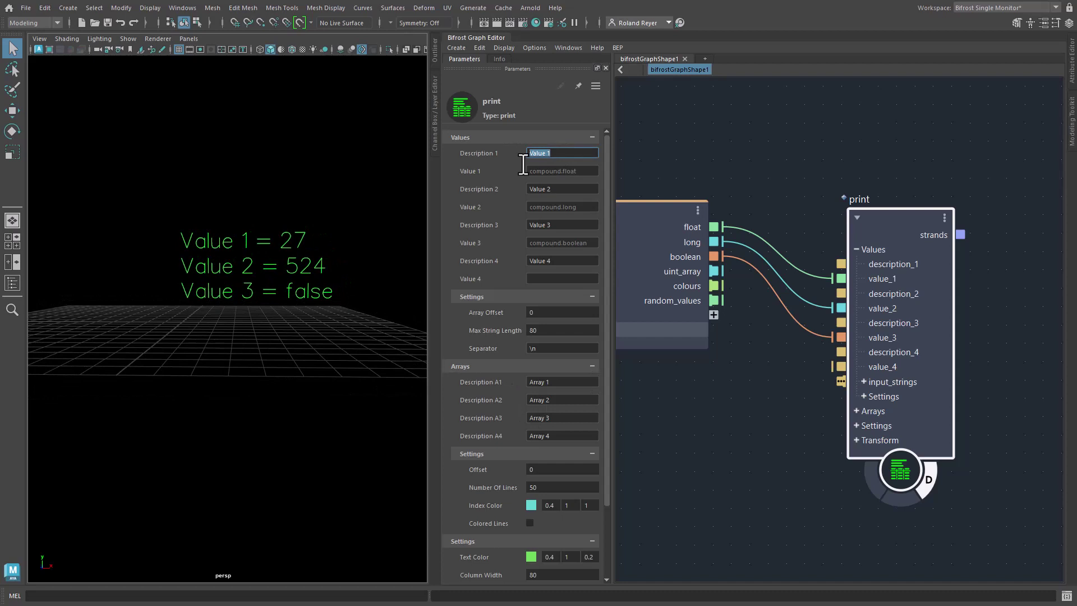
{"action": "left_click", "coordinate": [563, 189]}
{"action": "left_click", "coordinate": [557, 225]}
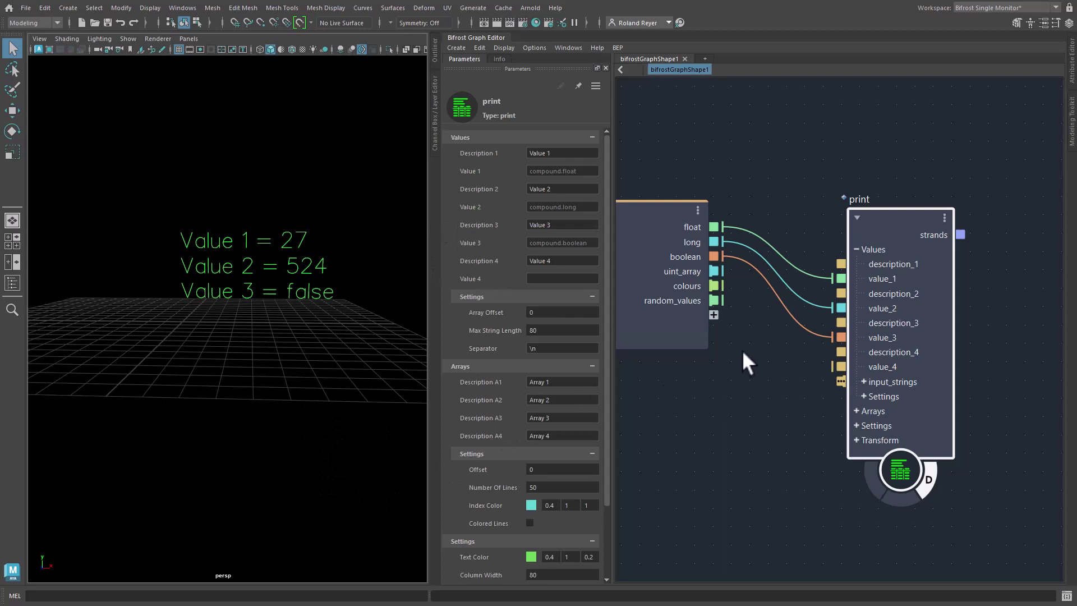
Wire uint_array, colours and random_values into array_1, array_2 and array_3, framing the table.
{"action": "left_click_drag", "start_coordinate": [718, 271], "coordinate": [759, 291]}
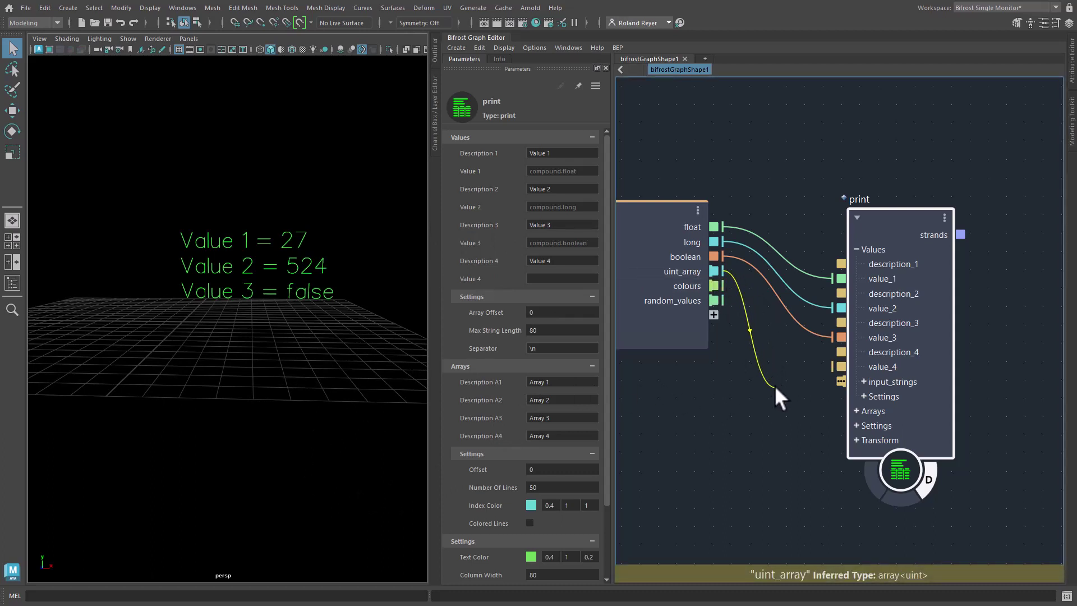
{"action": "left_click_drag", "start_coordinate": [774, 385], "coordinate": [853, 436]}
{"action": "left_click_drag", "start_coordinate": [713, 283], "coordinate": [838, 468]}
{"action": "left_click_drag", "start_coordinate": [711, 299], "coordinate": [840, 498]}
{"action": "right_click_drag", "start_coordinate": [402, 327], "coordinate": [303, 398], "text": "alt"}
{"action": "middle_click_drag", "start_coordinate": [303, 398], "coordinate": [284, 336], "text": "alt"}
{"action": "left_click_drag", "start_coordinate": [284, 337], "coordinate": [205, 209], "text": "alt"}
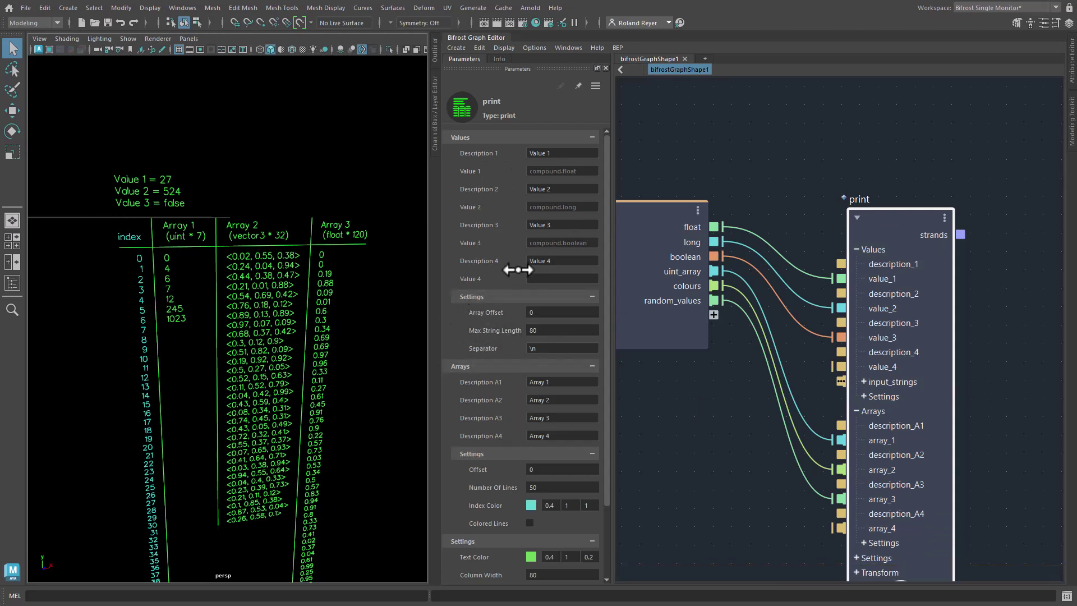
{"action": "scroll", "coordinate": [512, 270], "scroll_direction": "down", "scroll_amount": 1}
{"action": "scroll", "coordinate": [507, 391], "scroll_direction": "down", "scroll_amount": 1}
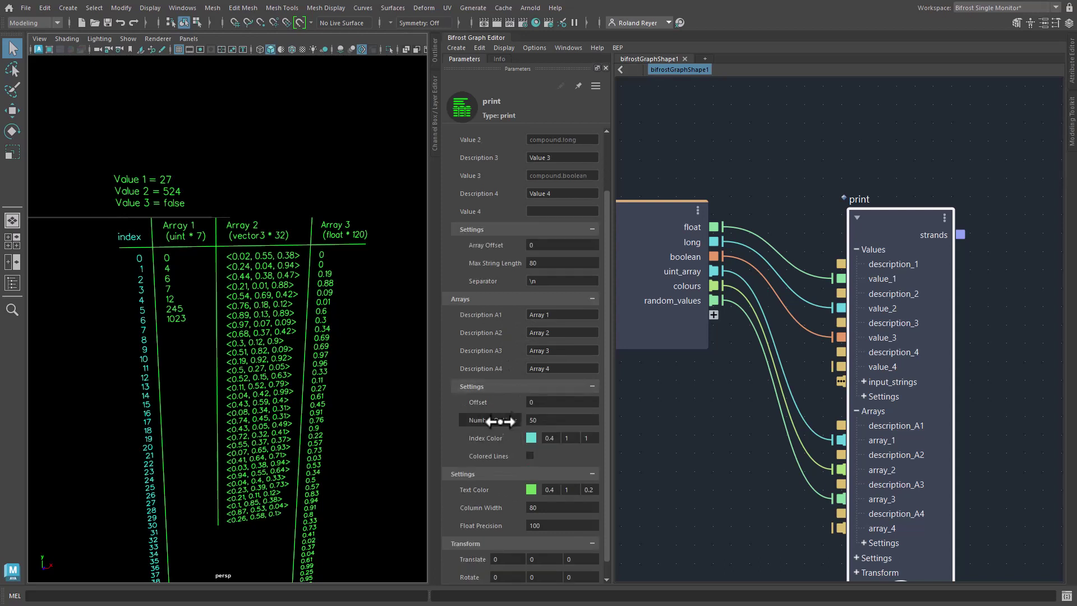
{"action": "scroll", "coordinate": [494, 438], "scroll_direction": "down", "scroll_amount": 1}
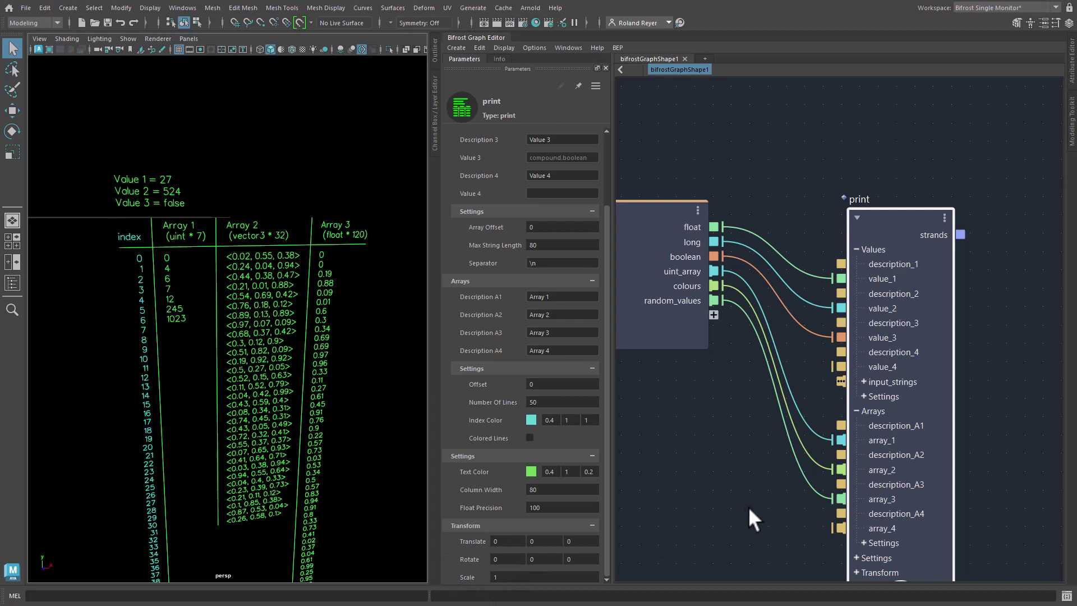
Replace the three array wires with uint_array on value_4, printing 0, 4, 6, 7, 12, 245, 1023.
{"action": "mouse_move", "coordinate": [748, 506]}
{"action": "left_mouse_down"}
{"action": "mouse_move", "coordinate": [740, 417]}
{"action": "mouse_move", "coordinate": [746, 443]}
{"action": "left_mouse_up"}
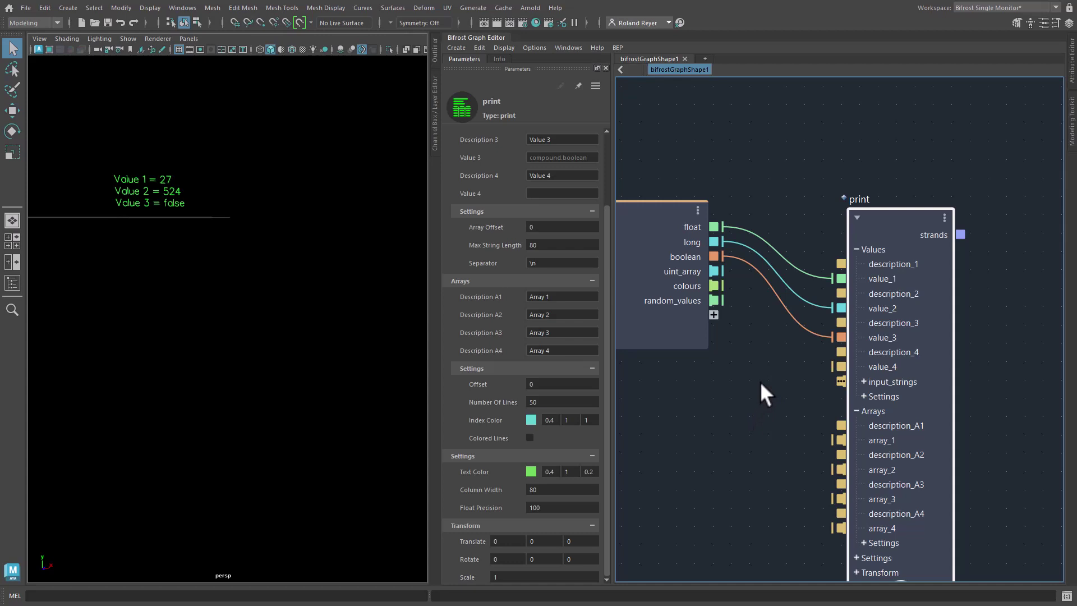
{"action": "left_click_drag", "start_coordinate": [716, 270], "coordinate": [840, 366]}
{"action": "middle_click_drag", "start_coordinate": [280, 284], "coordinate": [250, 341], "text": "alt"}
{"action": "right_click_drag", "start_coordinate": [250, 341], "coordinate": [300, 343], "text": "alt"}
{"action": "left_click_drag", "start_coordinate": [300, 343], "coordinate": [307, 337], "text": "alt"}
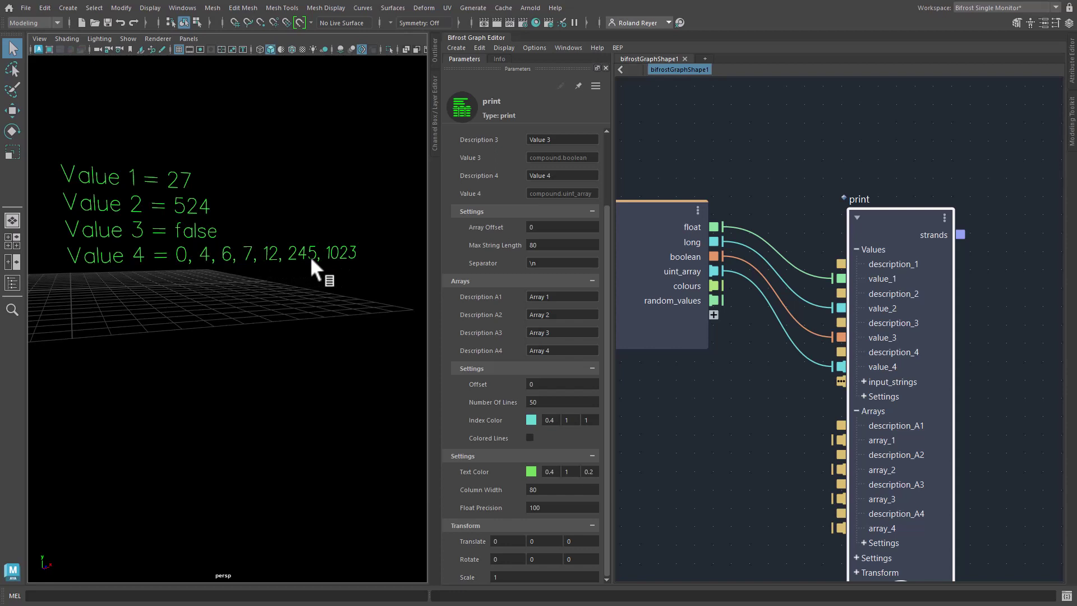
{"action": "mouse_move", "coordinate": [364, 382]}
{"action": "left_mouse_down", "text": "alt"}
{"action": "mouse_move", "coordinate": [343, 377]}
{"action": "mouse_move", "coordinate": [356, 377]}
{"action": "left_mouse_up", "text": "alt"}
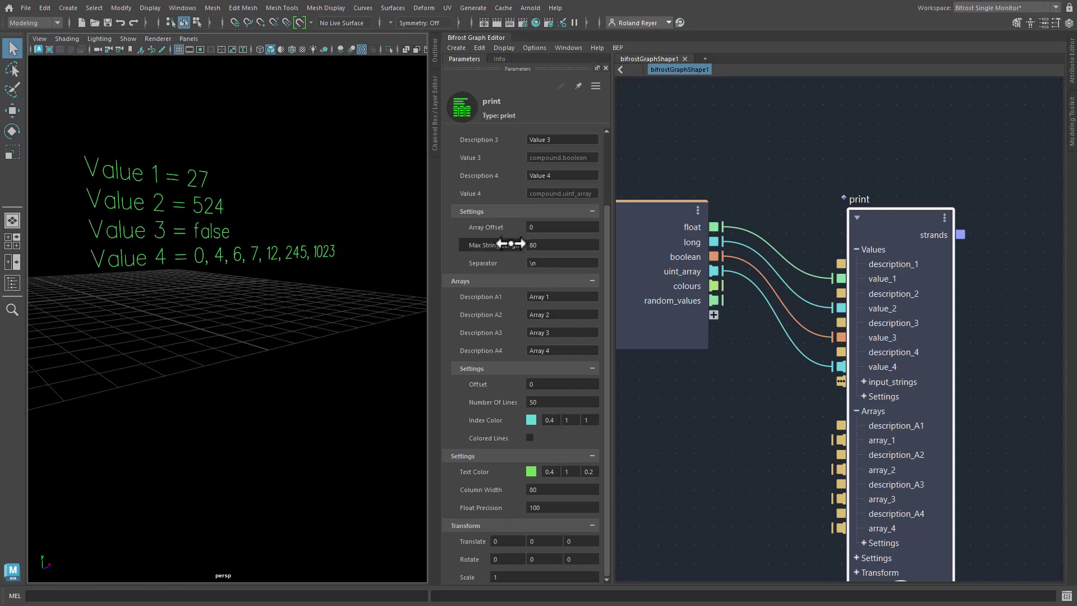
{"action": "left_click_drag", "start_coordinate": [362, 423], "coordinate": [312, 421], "text": "alt"}
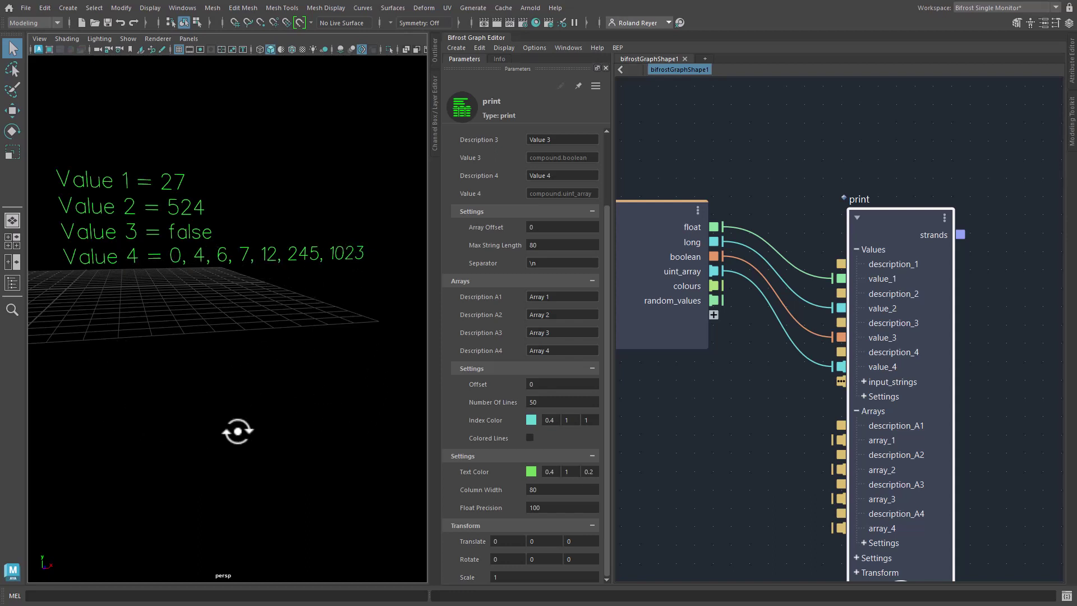
Delete the print node and step inside the for_each loop.
{"action": "key", "text": "Delete"}
{"action": "middle_click_drag", "start_coordinate": [847, 419], "coordinate": [886, 186]}
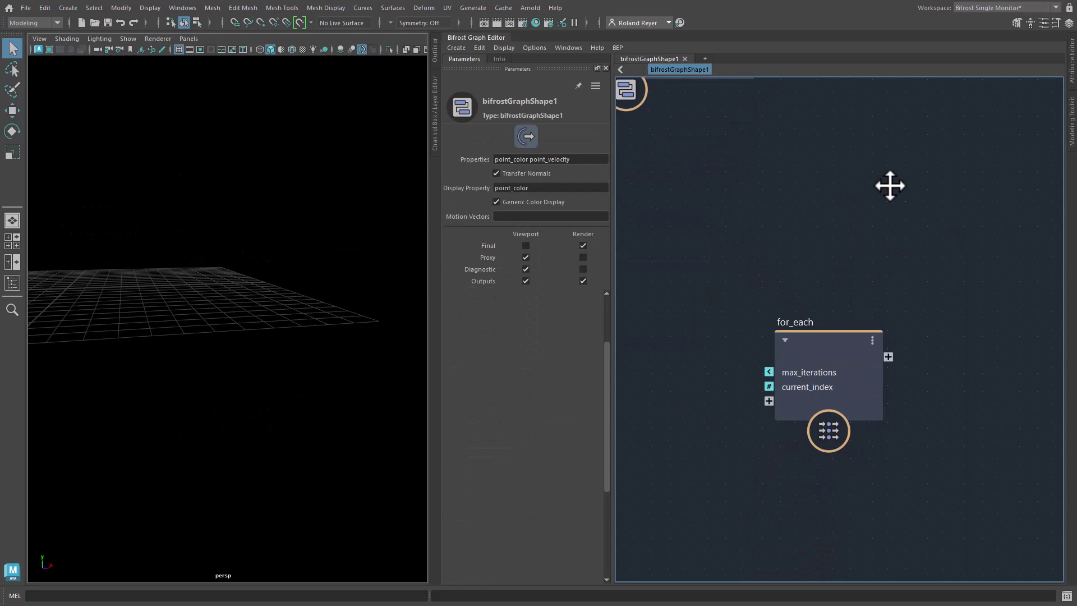
{"action": "middle_click_drag", "start_coordinate": [897, 269], "coordinate": [858, 217]}
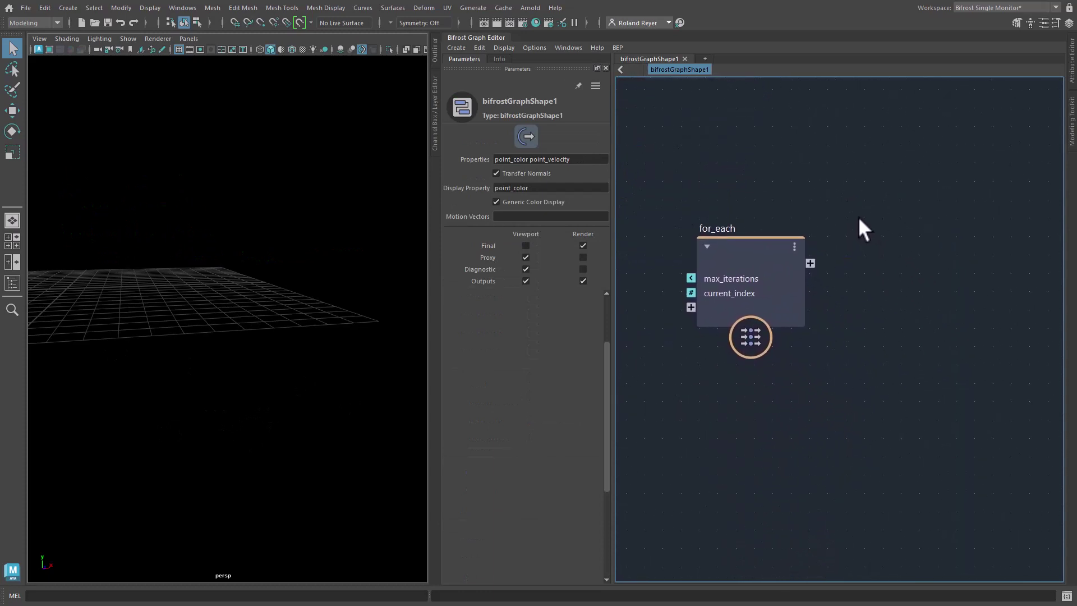
{"action": "key", "text": "f"}
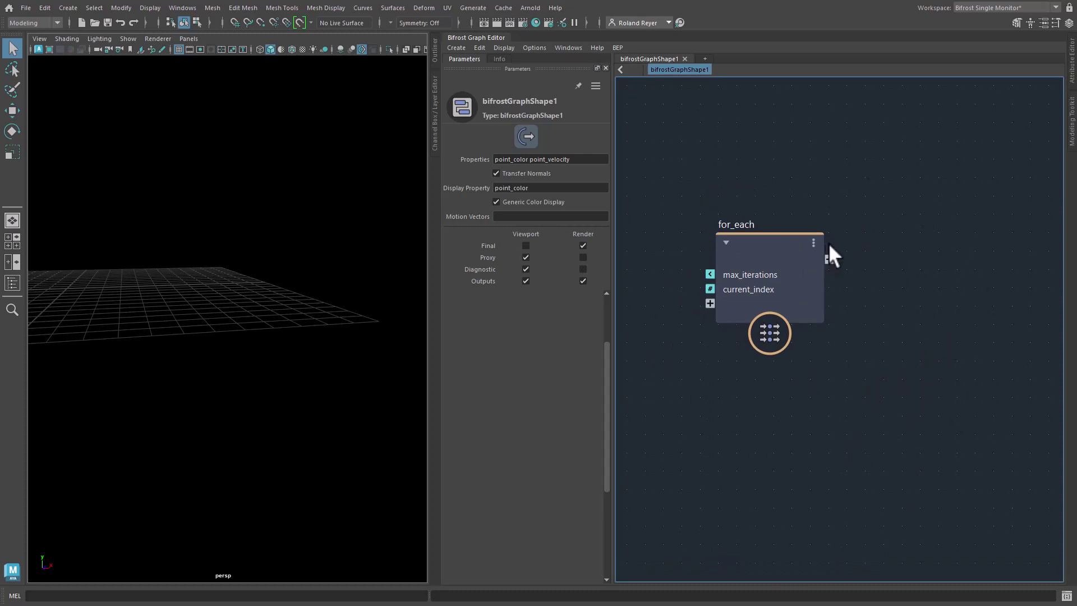
{"action": "double_click", "coordinate": [776, 242]}
{"action": "scroll", "coordinate": [943, 383], "scroll_direction": "down", "scroll_amount": 5}
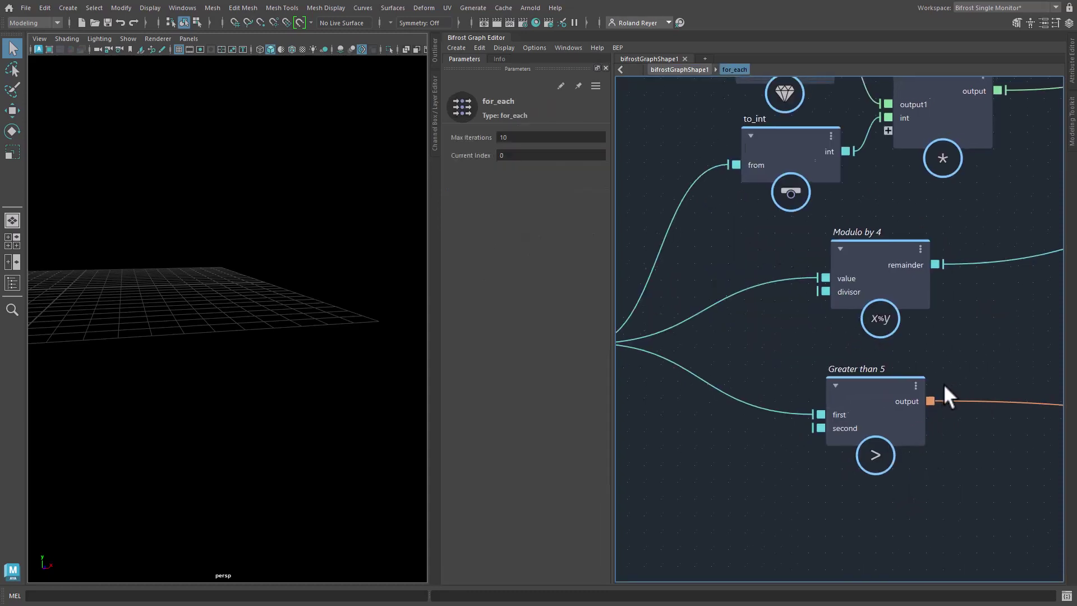
{"action": "middle_click_drag", "start_coordinate": [909, 388], "coordinate": [894, 357]}
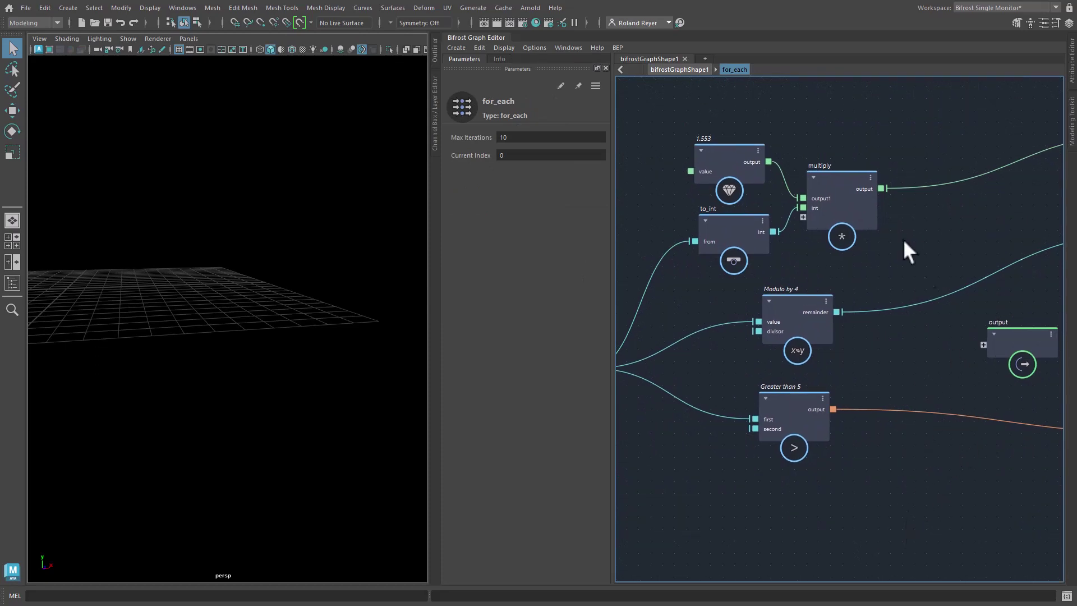
Expose multiply output, Modulo by 4 remainder and Greater than 5 output as loop outputs.
{"action": "left_click_drag", "start_coordinate": [881, 189], "coordinate": [983, 344]}
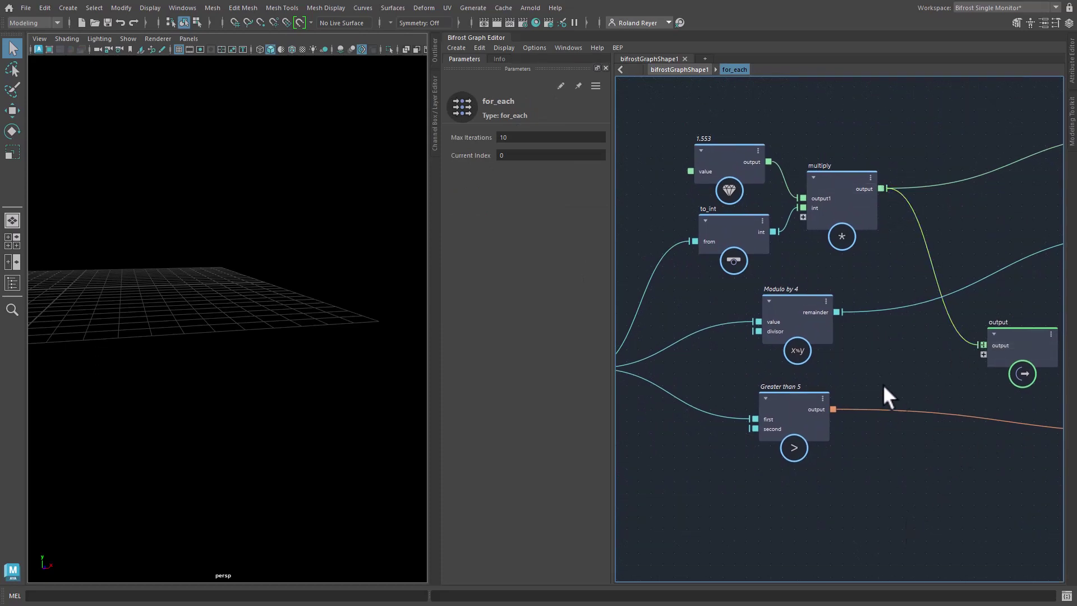
{"action": "left_click_drag", "start_coordinate": [836, 312], "coordinate": [983, 355]}
{"action": "left_click_drag", "start_coordinate": [832, 409], "coordinate": [983, 364]}
Create a print node beside for_each in the top-level bifrostGraphShape1 graph.
{"action": "left_click", "coordinate": [698, 69]}
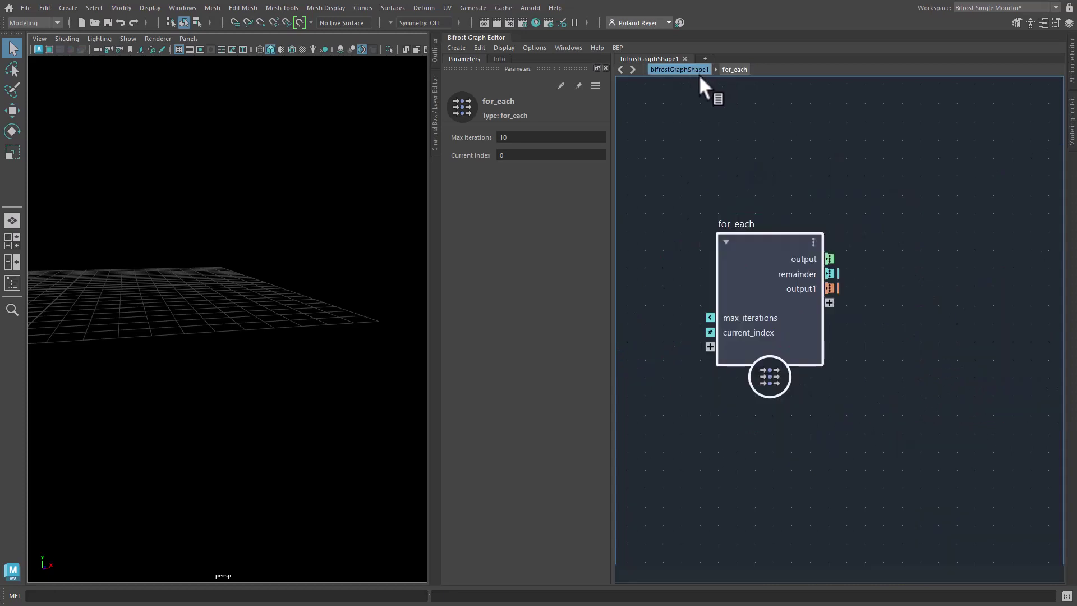
{"action": "key", "text": "Tab"}
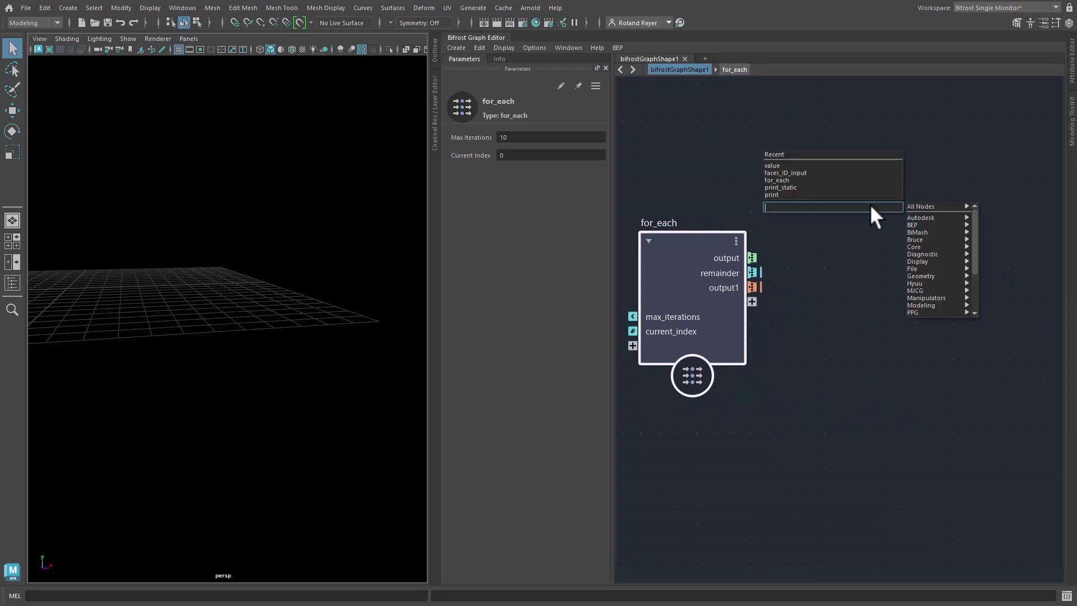
{"action": "type", "text": "prin"}
{"action": "key", "text": "Return"}
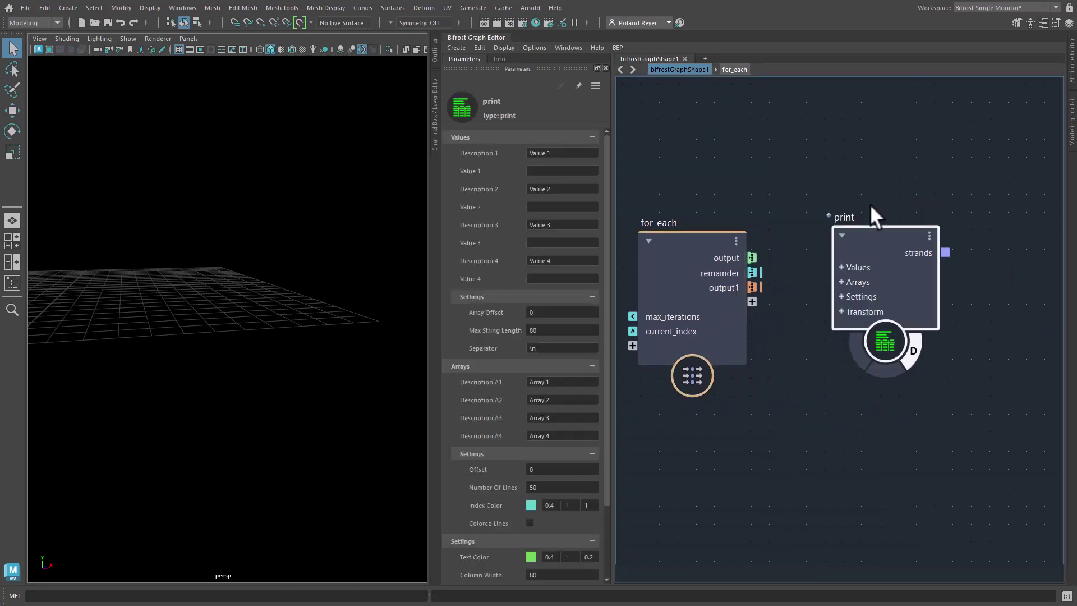
Preview the loop's output, remainder and output1 arrays on print's array_1 to array_3.
{"action": "left_click_drag", "start_coordinate": [806, 284], "coordinate": [832, 310]}
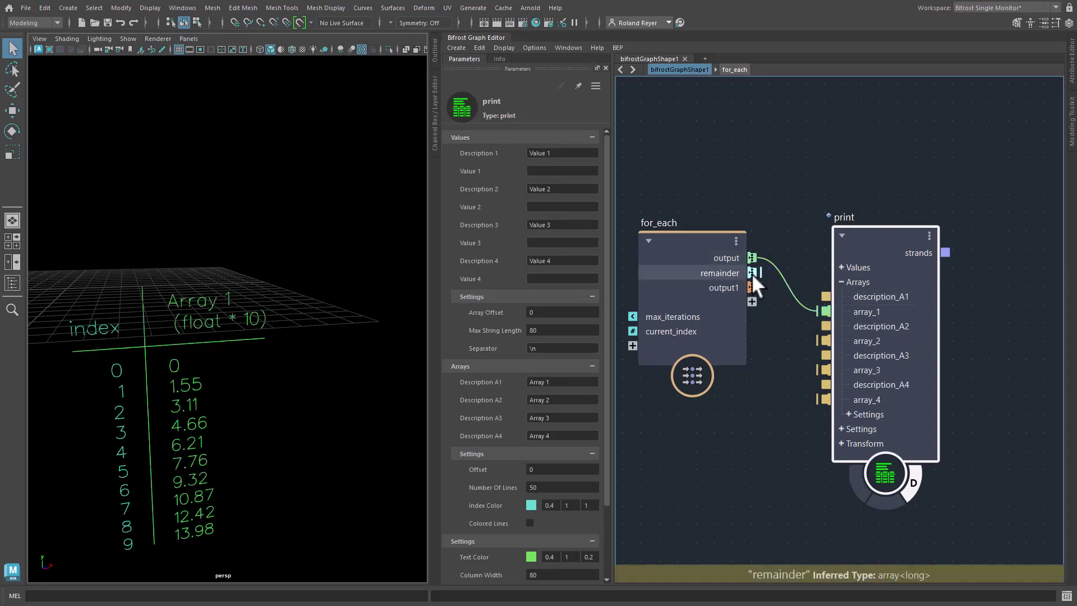
{"action": "left_click_drag", "start_coordinate": [752, 273], "coordinate": [823, 341]}
{"action": "left_click_drag", "start_coordinate": [756, 285], "coordinate": [829, 370]}
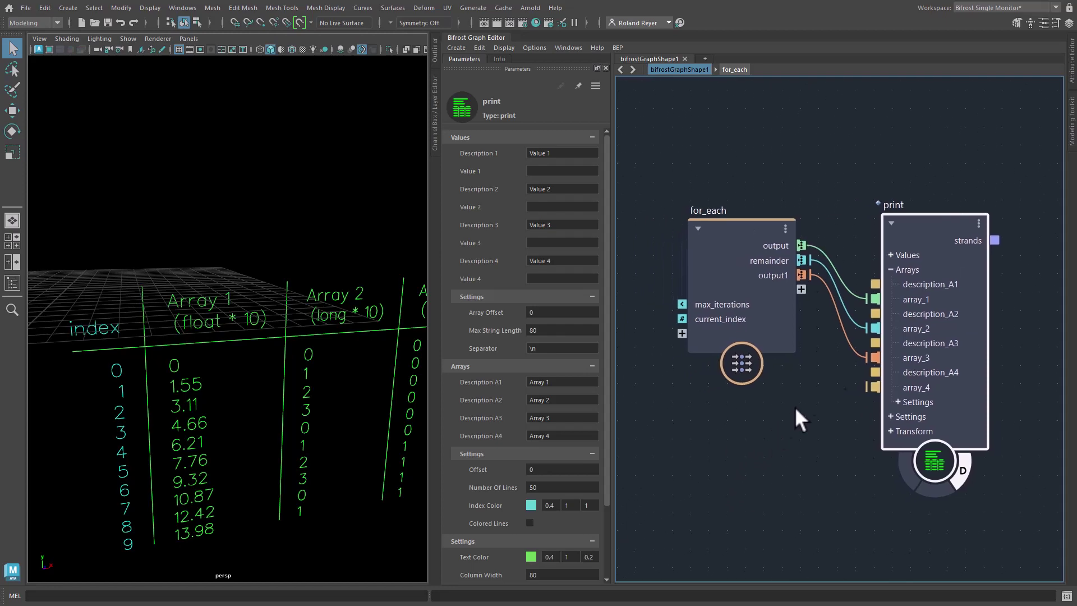
{"action": "left_click_drag", "start_coordinate": [385, 501], "coordinate": [358, 488], "text": "alt"}
{"action": "middle_click_drag", "start_coordinate": [357, 488], "coordinate": [290, 402], "text": "alt"}
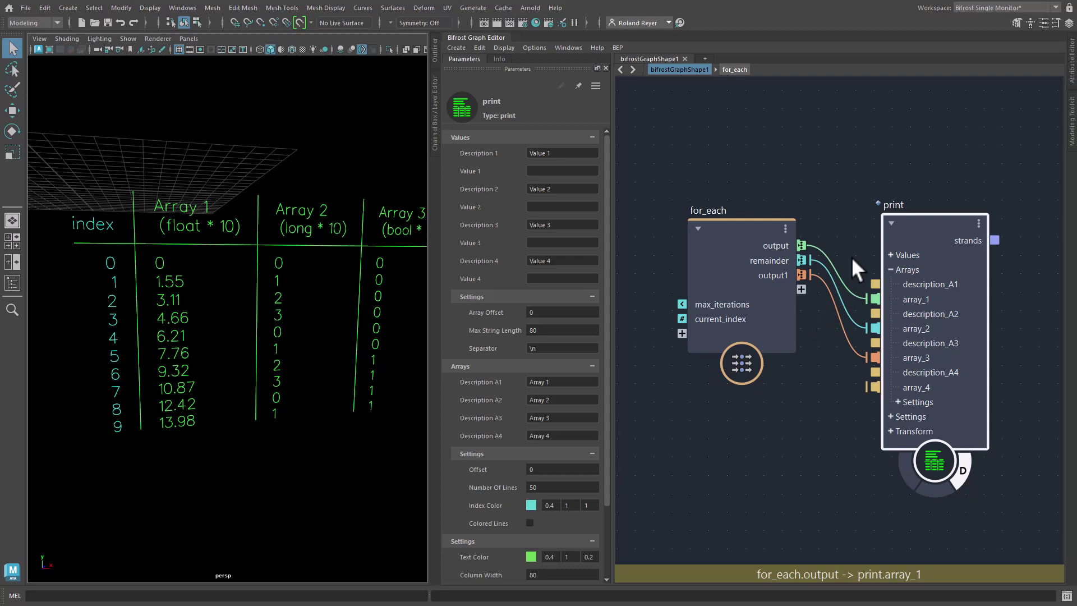
Delete the three wires into print and collapse its Arrays section.
{"action": "left_click_drag", "start_coordinate": [850, 257], "coordinate": [869, 355]}
{"action": "key", "text": "Delete"}
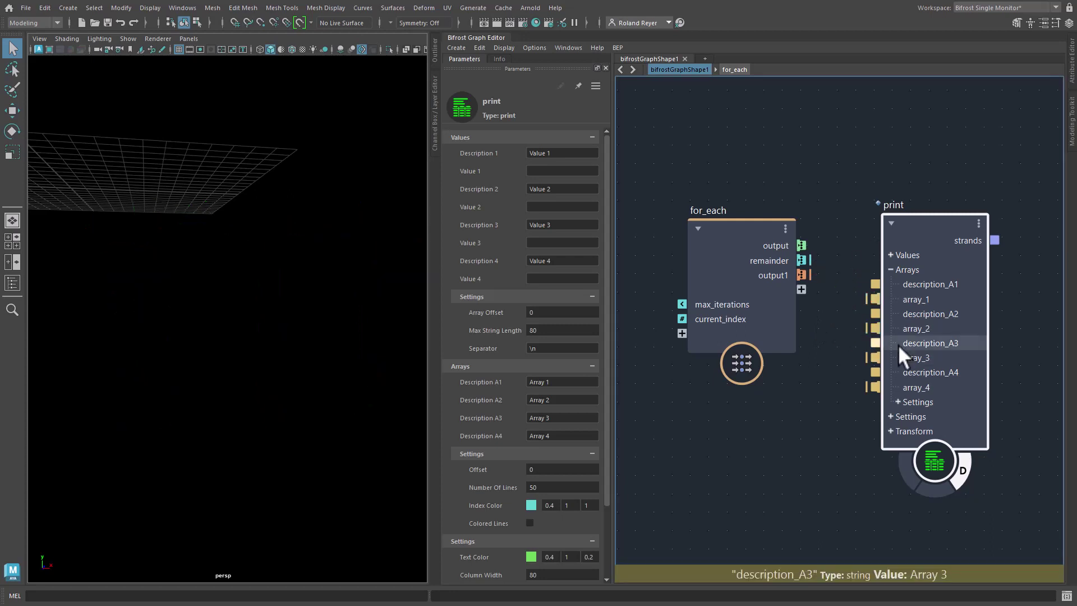
{"action": "left_click", "coordinate": [891, 269]}
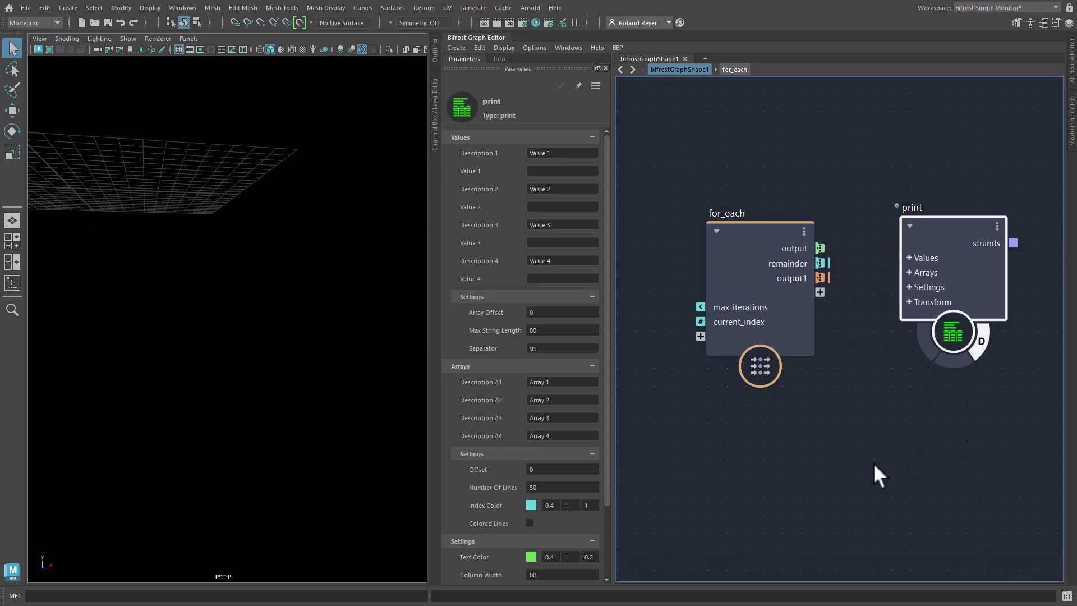
Inside for_each, create a print_to_string node and expand its Values 1 group.
{"action": "double_click", "coordinate": [737, 240]}
{"action": "scroll", "coordinate": [899, 476], "scroll_direction": "down", "scroll_amount": 4}
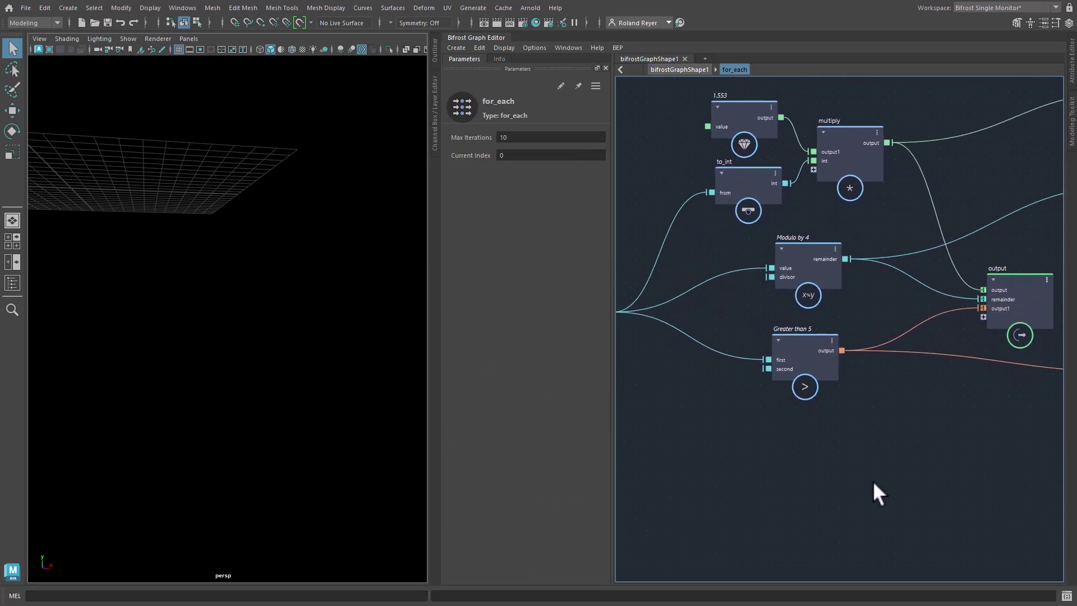
{"action": "key", "text": "Tab"}
{"action": "type", "text": "pristr"}
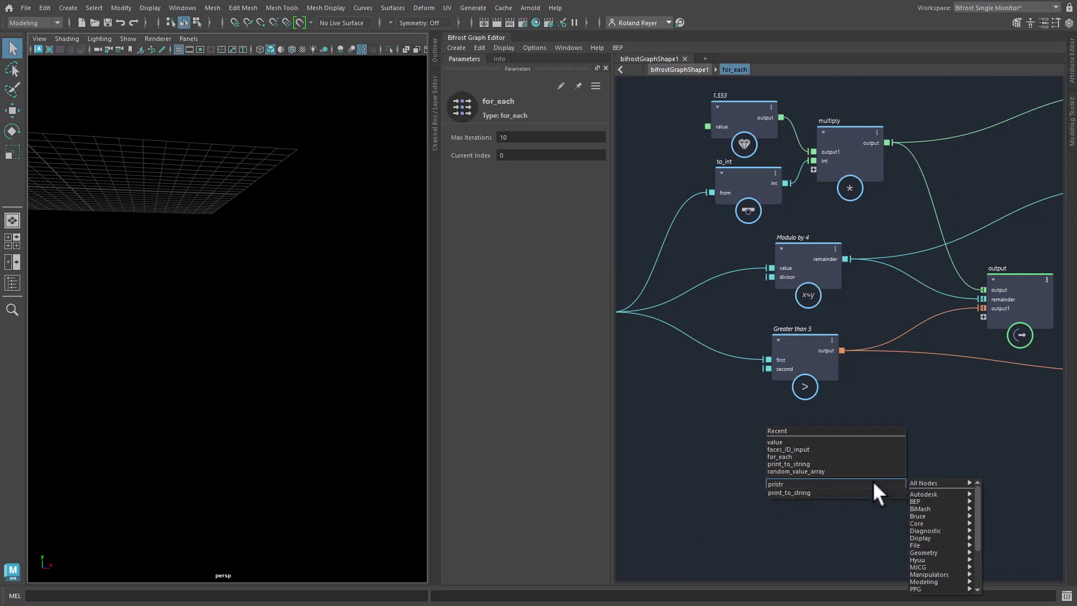
{"action": "key", "text": "Return"}
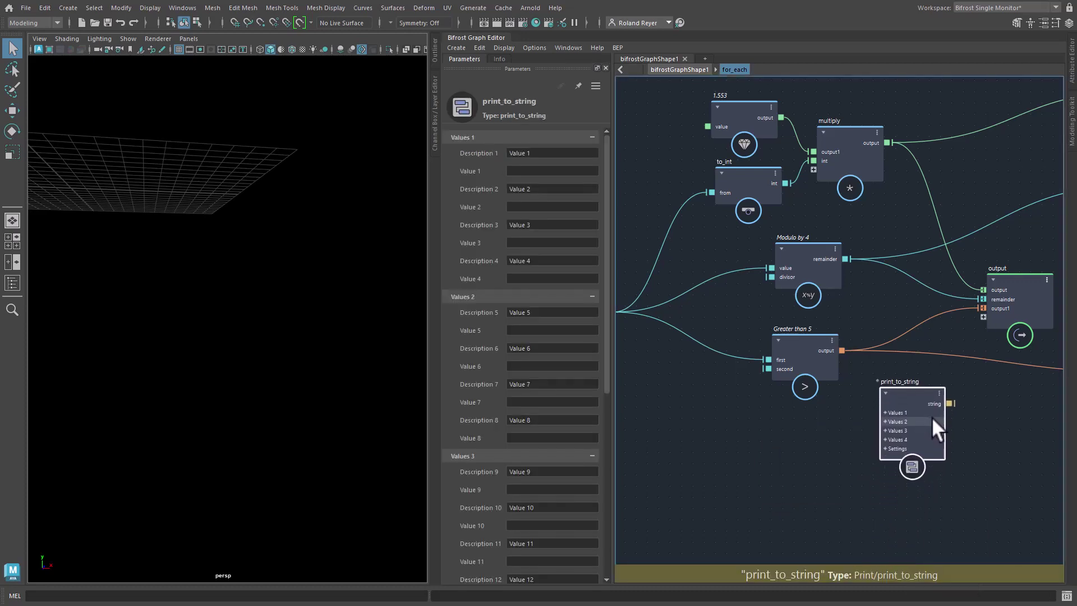
{"action": "left_click", "coordinate": [885, 411]}
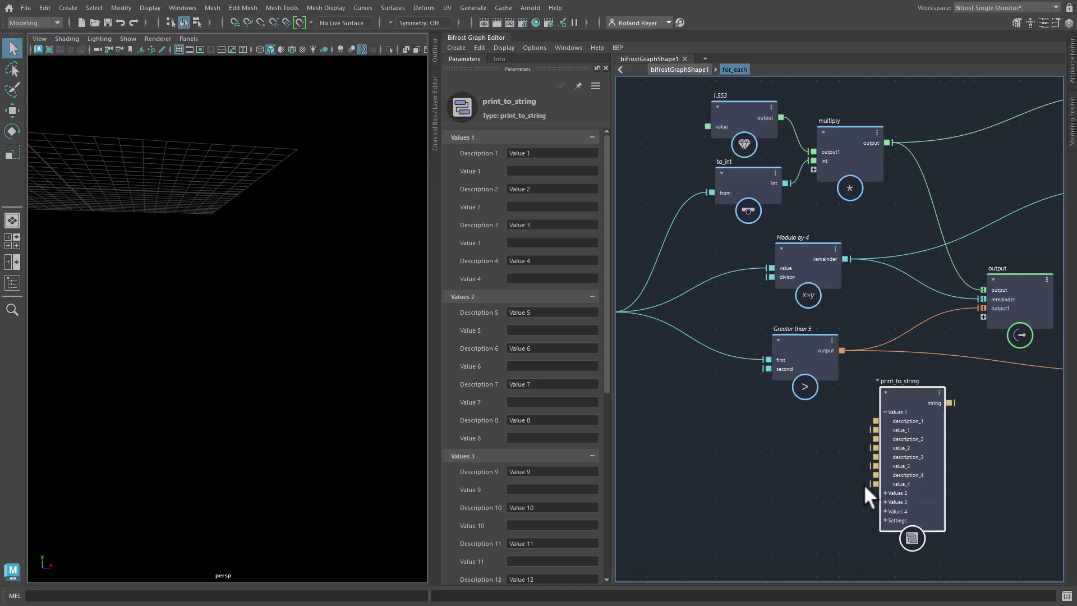
Wire current_index, multiply, remainder and greater into value_1–4, exposing the string as output.
{"action": "middle_click_drag", "start_coordinate": [710, 494], "coordinate": [772, 460]}
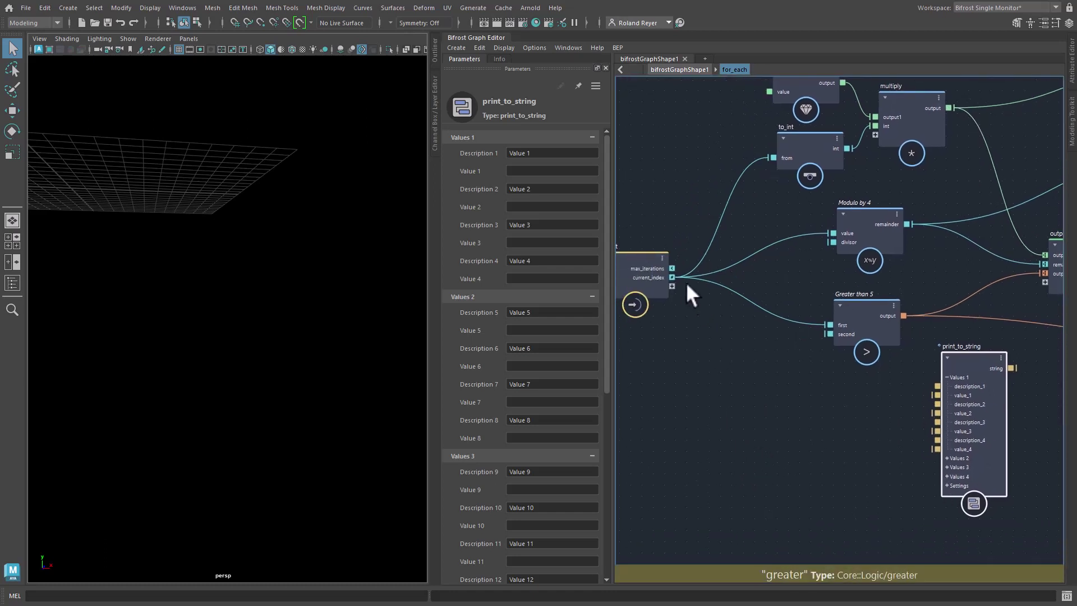
{"action": "left_click_drag", "start_coordinate": [671, 277], "coordinate": [935, 395]}
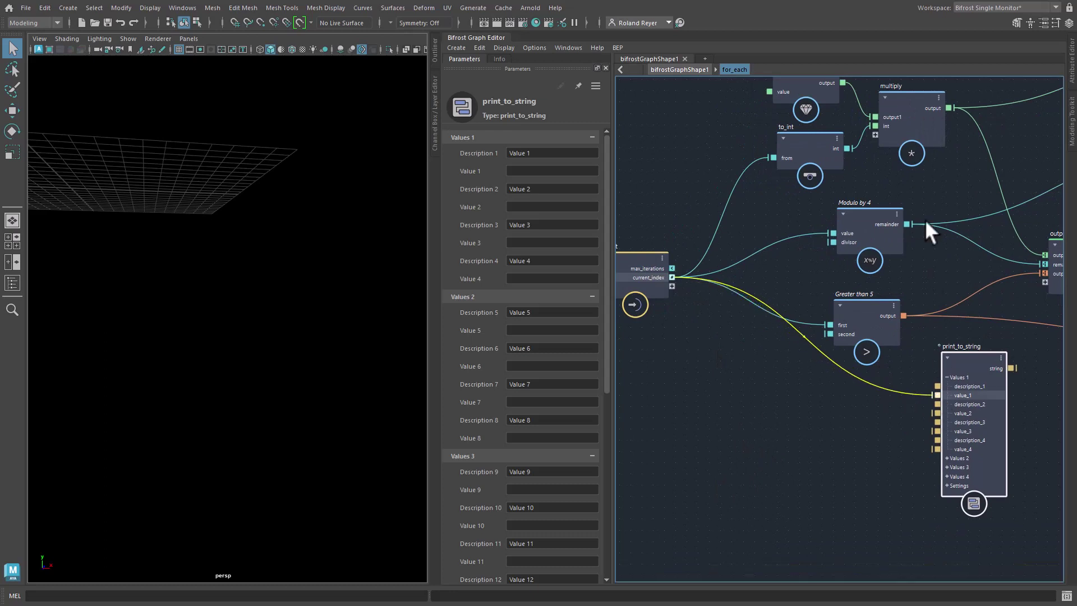
{"action": "left_click_drag", "start_coordinate": [947, 108], "coordinate": [933, 386]}
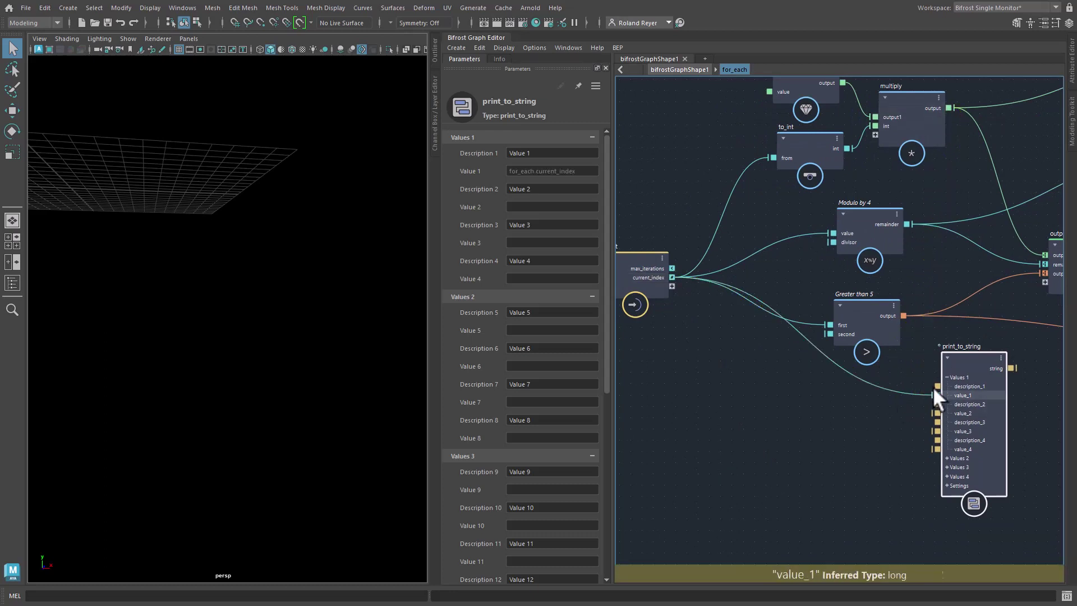
{"action": "left_click_drag", "start_coordinate": [948, 106], "coordinate": [936, 412]}
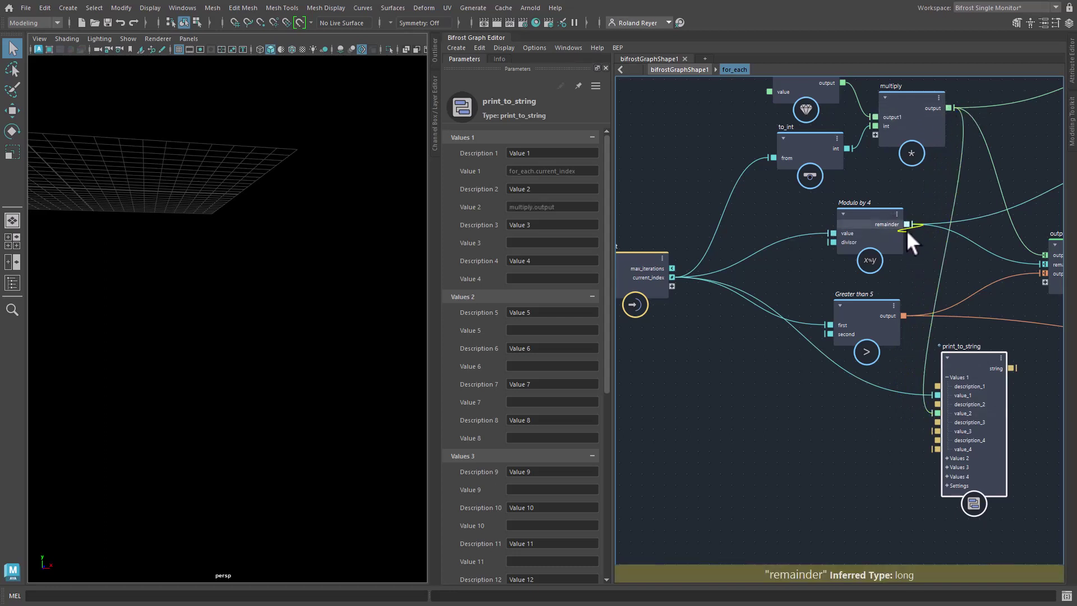
{"action": "left_click_drag", "start_coordinate": [906, 225], "coordinate": [935, 431]}
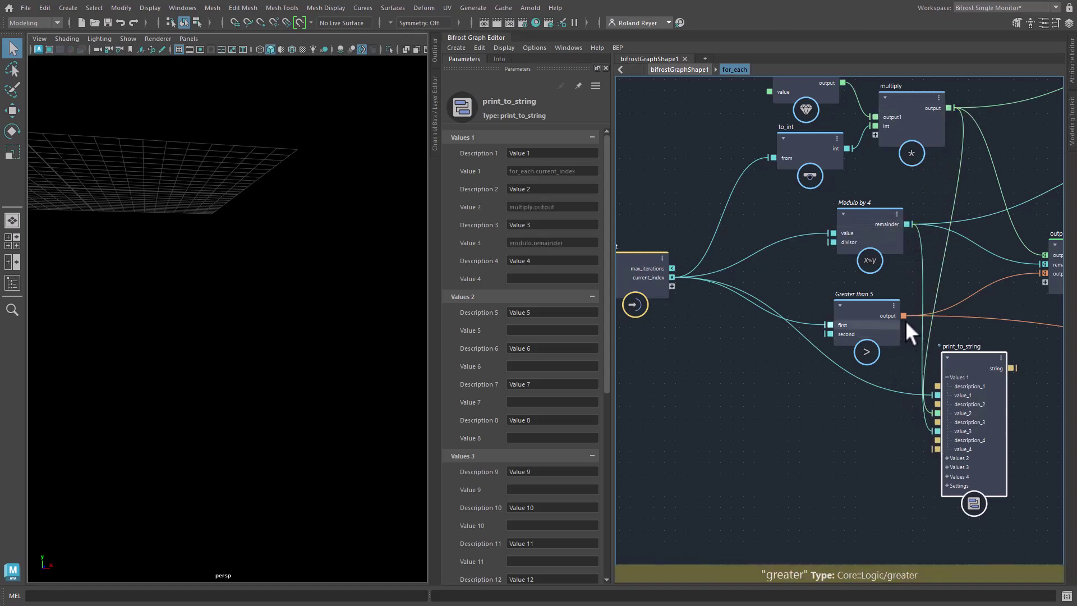
{"action": "left_click_drag", "start_coordinate": [903, 316], "coordinate": [935, 449]}
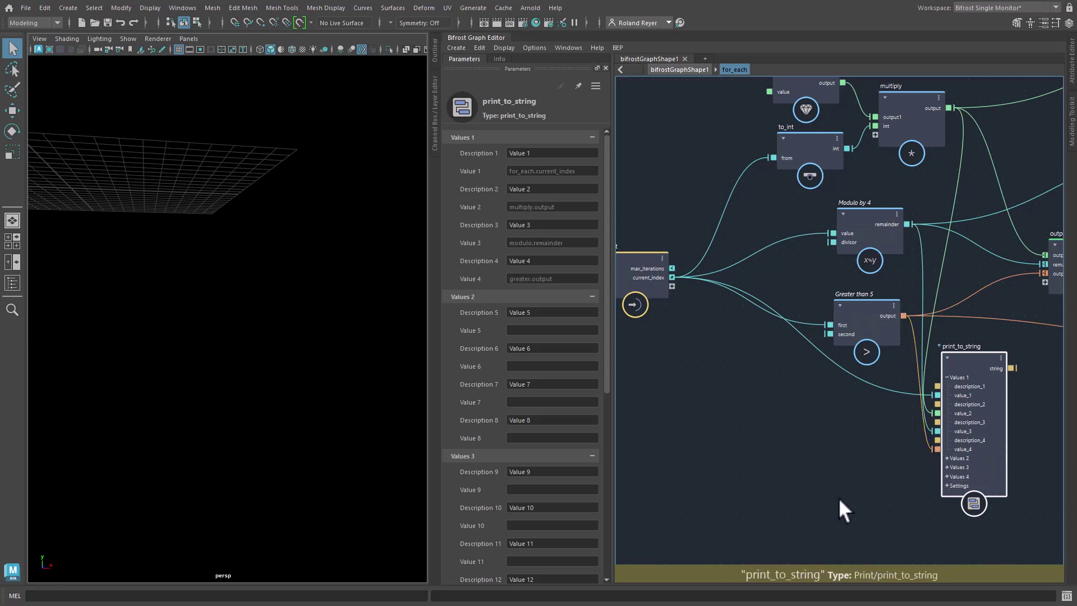
{"action": "left_click_drag", "start_coordinate": [855, 365], "coordinate": [890, 280]}
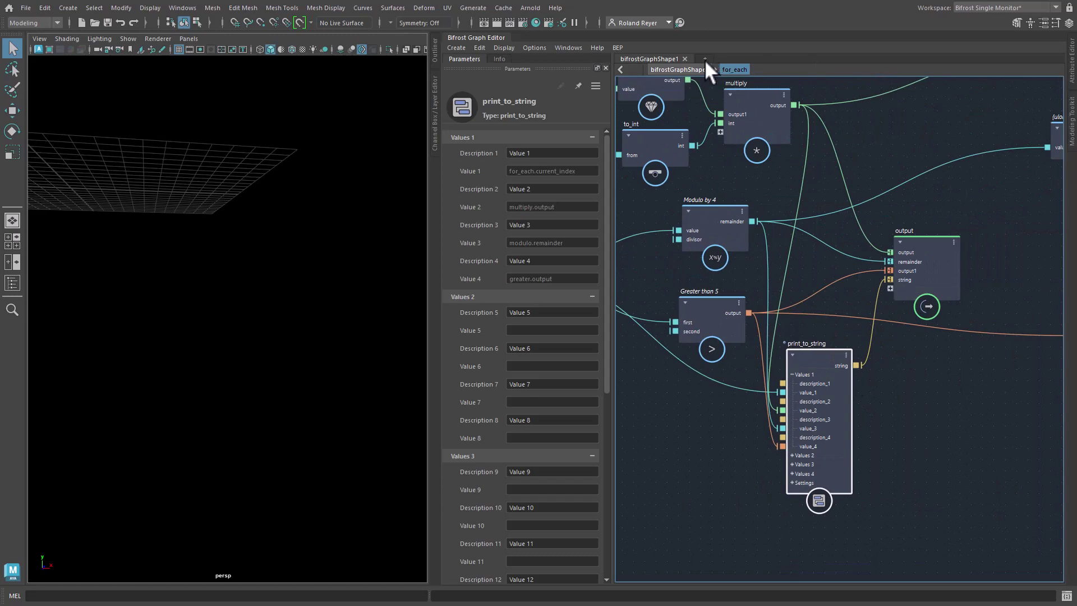
At the top level, feed for_each's string output into print's input_strings.
{"action": "left_click", "coordinate": [690, 69]}
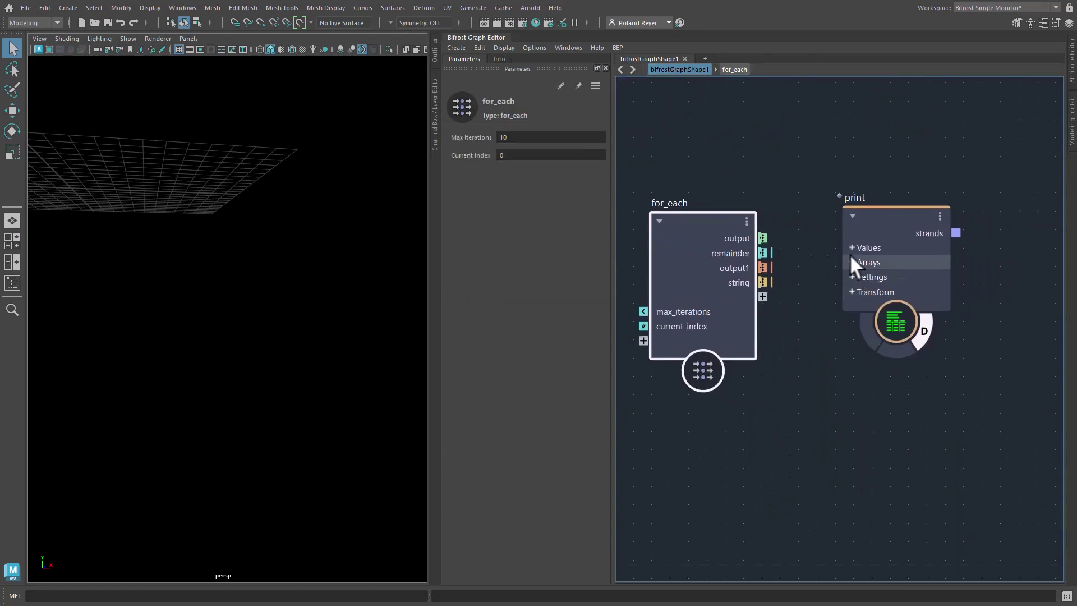
{"action": "left_click", "coordinate": [848, 248]}
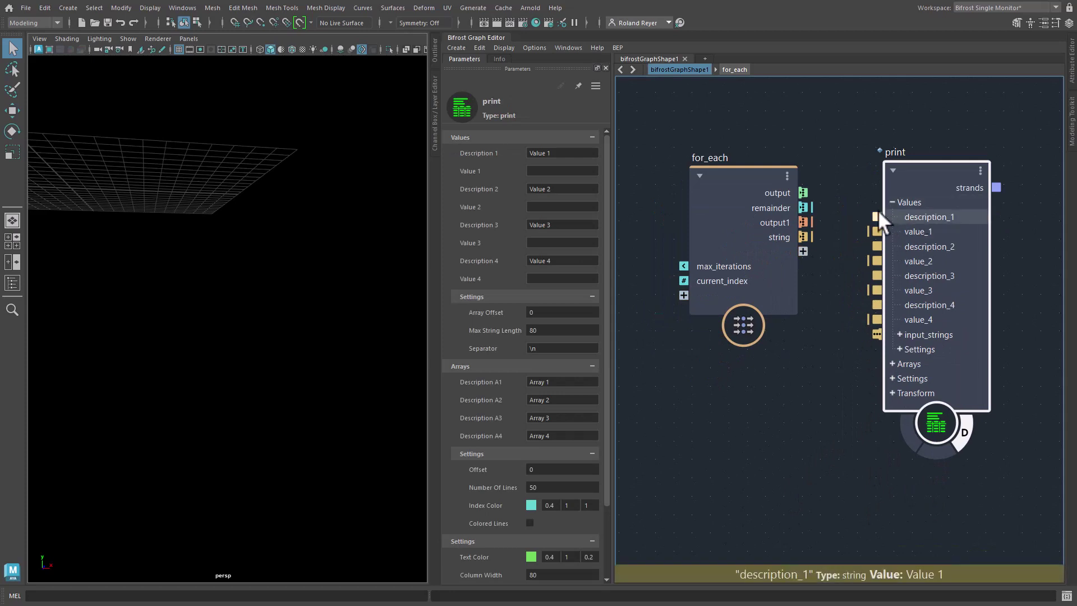
{"action": "left_click_drag", "start_coordinate": [938, 176], "coordinate": [928, 172]}
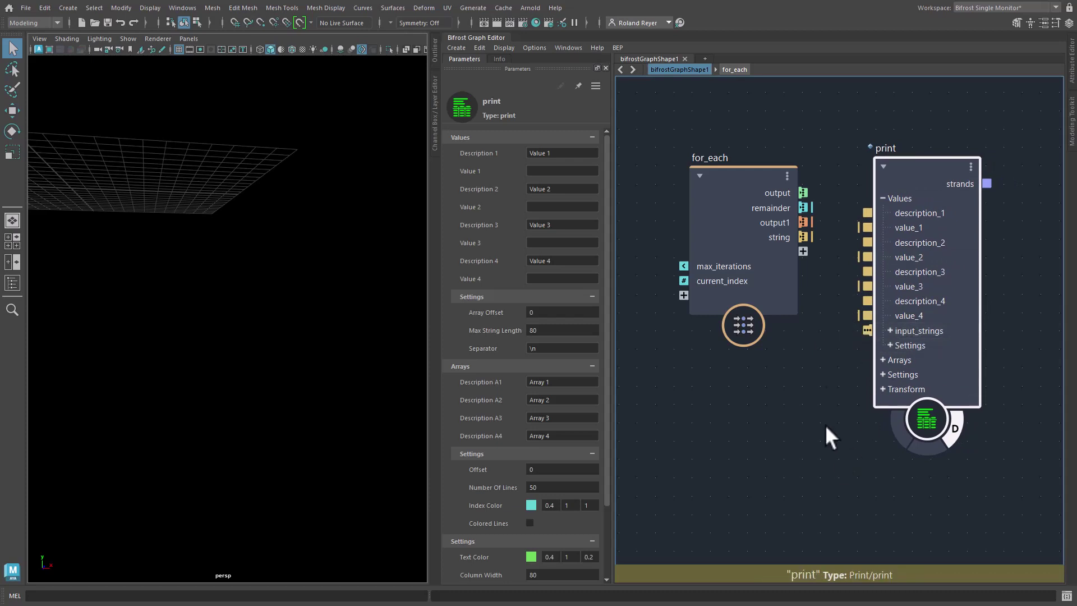
{"action": "middle_click_drag", "start_coordinate": [784, 431], "coordinate": [780, 410]}
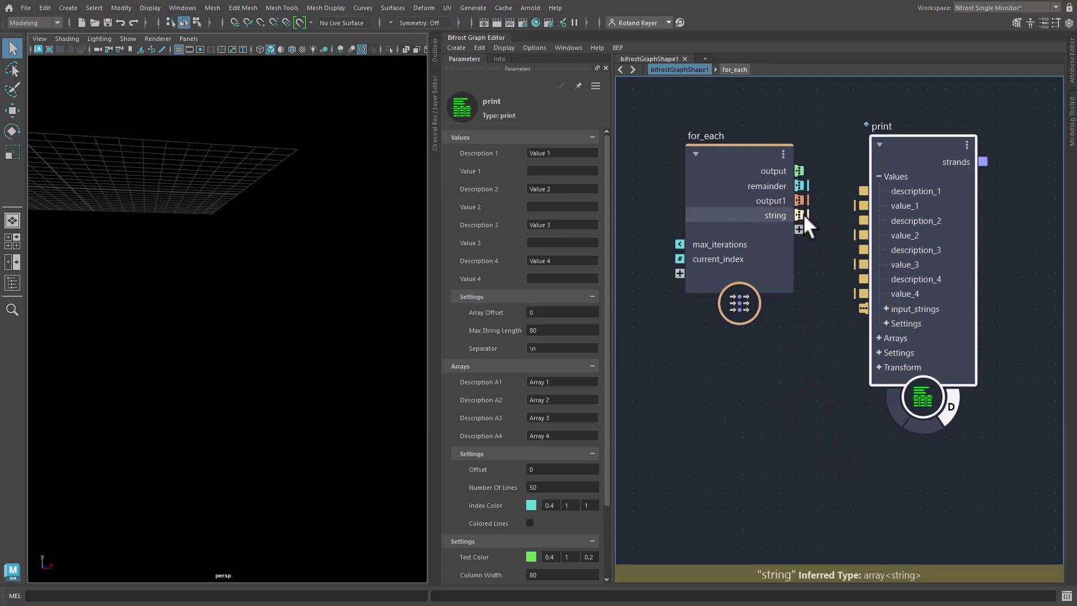
{"action": "left_click_drag", "start_coordinate": [798, 215], "coordinate": [860, 308]}
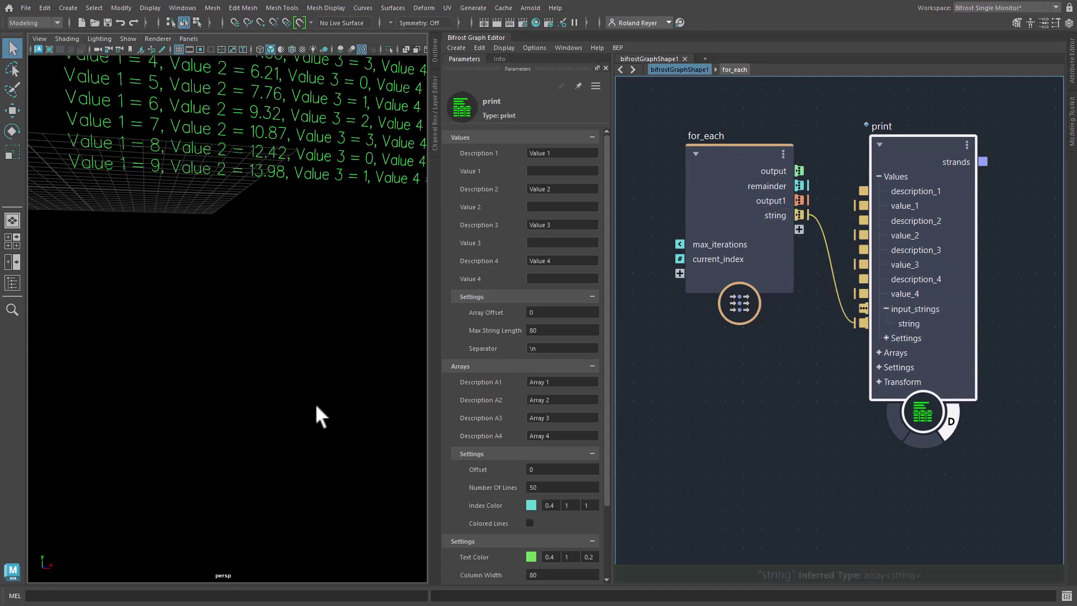
Frame the ten printed lines in the viewport and tidy the for_each and print positions.
{"action": "right_click_drag", "start_coordinate": [219, 366], "coordinate": [272, 348], "text": "alt"}
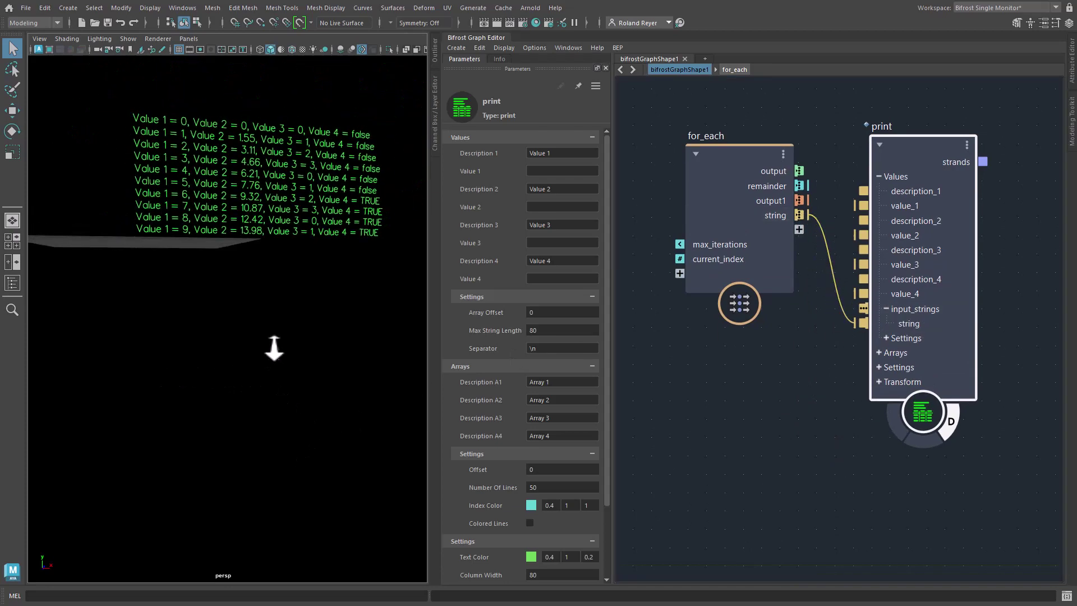
{"action": "middle_click_drag", "start_coordinate": [271, 348], "coordinate": [277, 420], "text": "alt"}
{"action": "left_click_drag", "start_coordinate": [277, 420], "coordinate": [264, 417], "text": "alt"}
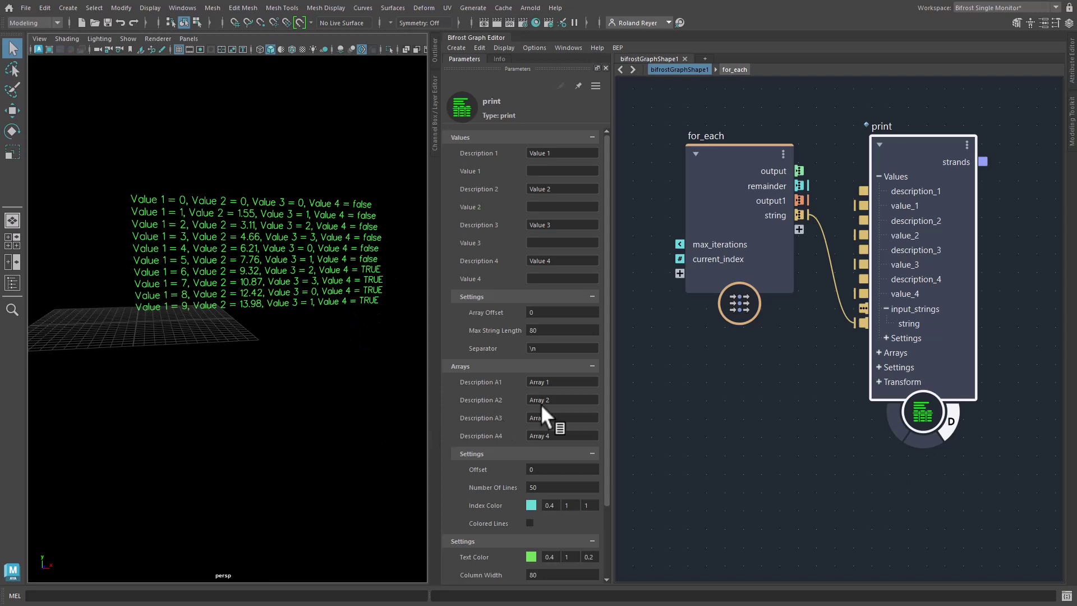
{"action": "left_click_drag", "start_coordinate": [729, 264], "coordinate": [712, 281]}
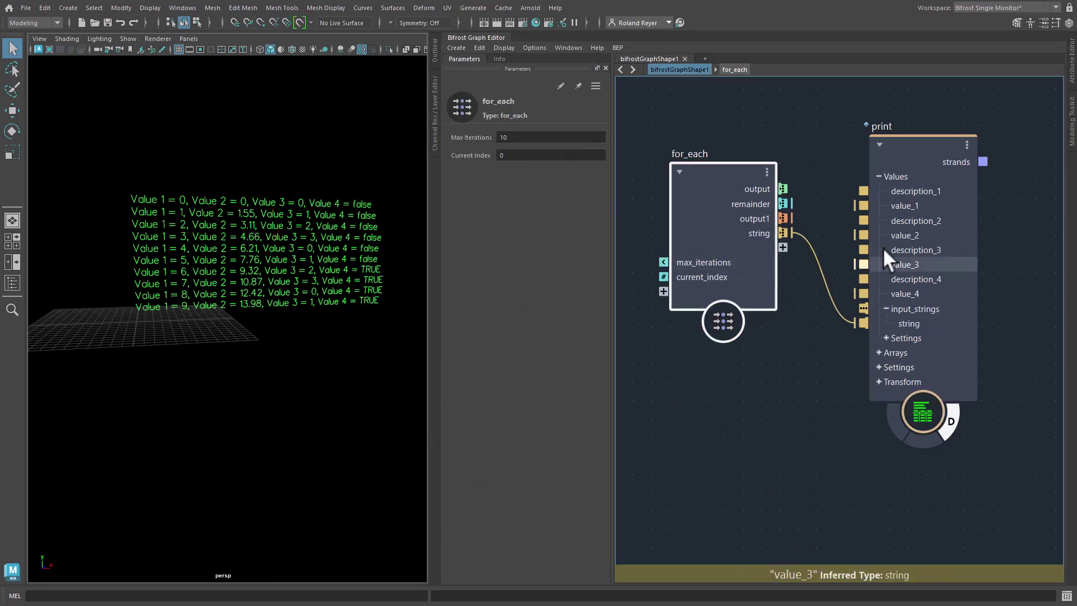
{"action": "left_click_drag", "start_coordinate": [883, 247], "coordinate": [891, 197]}
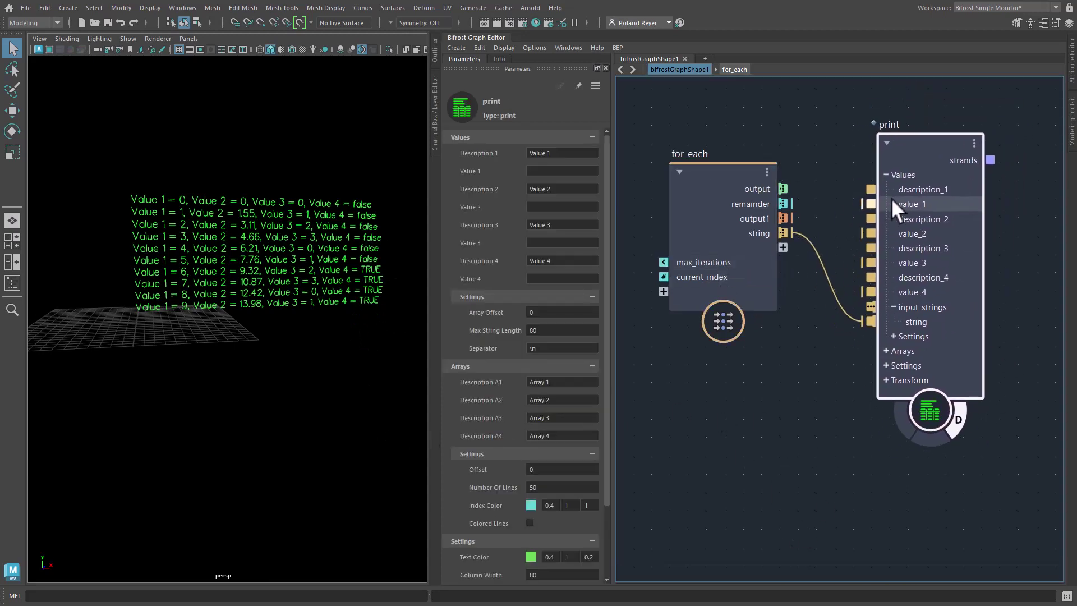
Set the print_to_string Separator inside for_each to \t.
{"action": "double_click", "coordinate": [711, 170]}
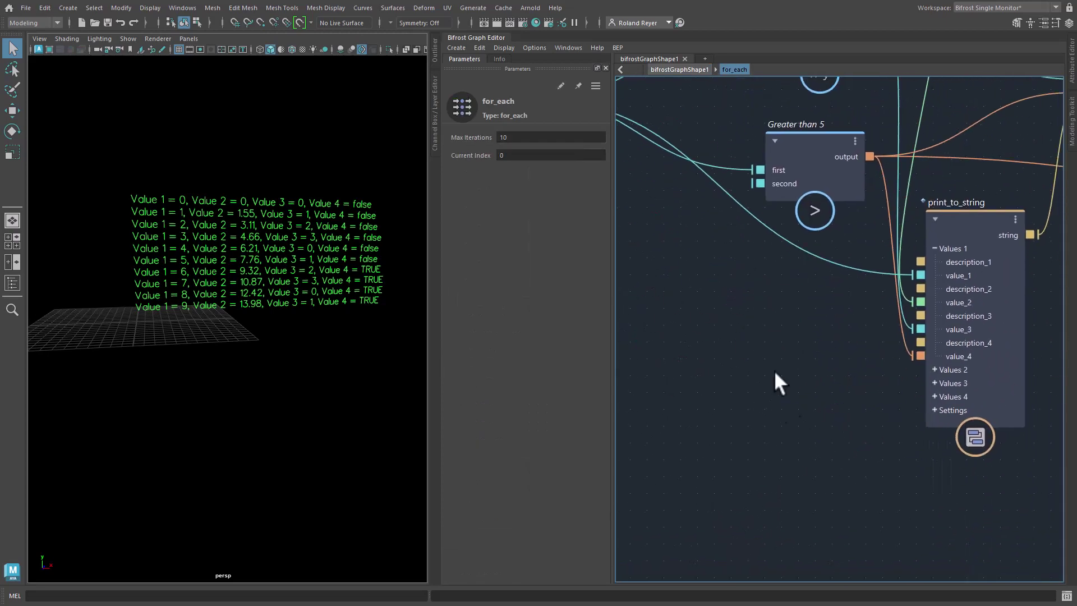
{"action": "left_click", "coordinate": [939, 198]}
{"action": "scroll", "coordinate": [536, 409], "scroll_direction": "down", "scroll_amount": 9}
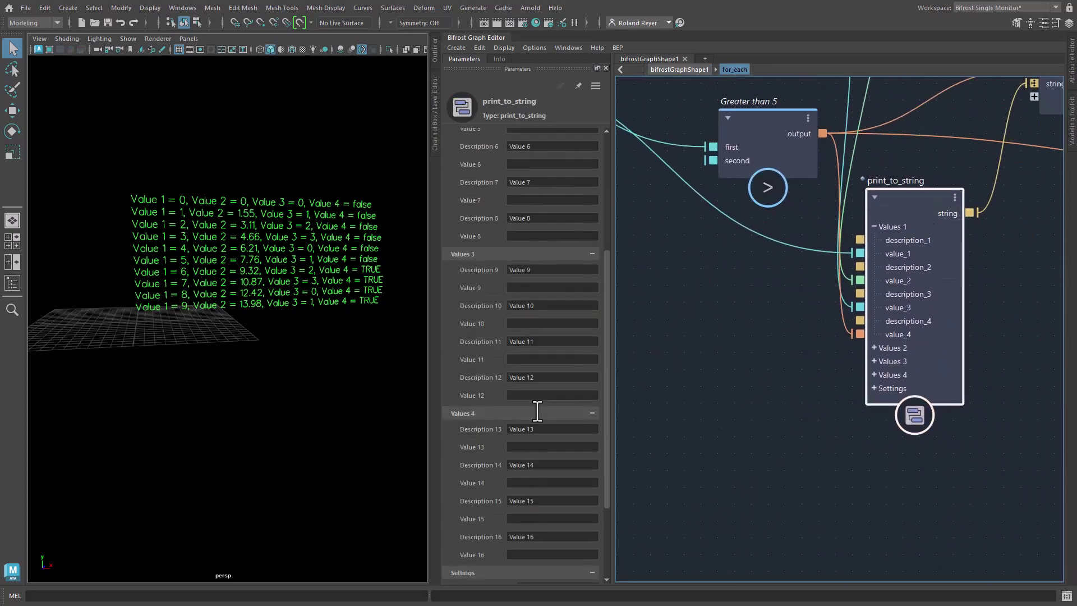
{"action": "scroll", "coordinate": [528, 532], "scroll_direction": "down", "scroll_amount": 1}
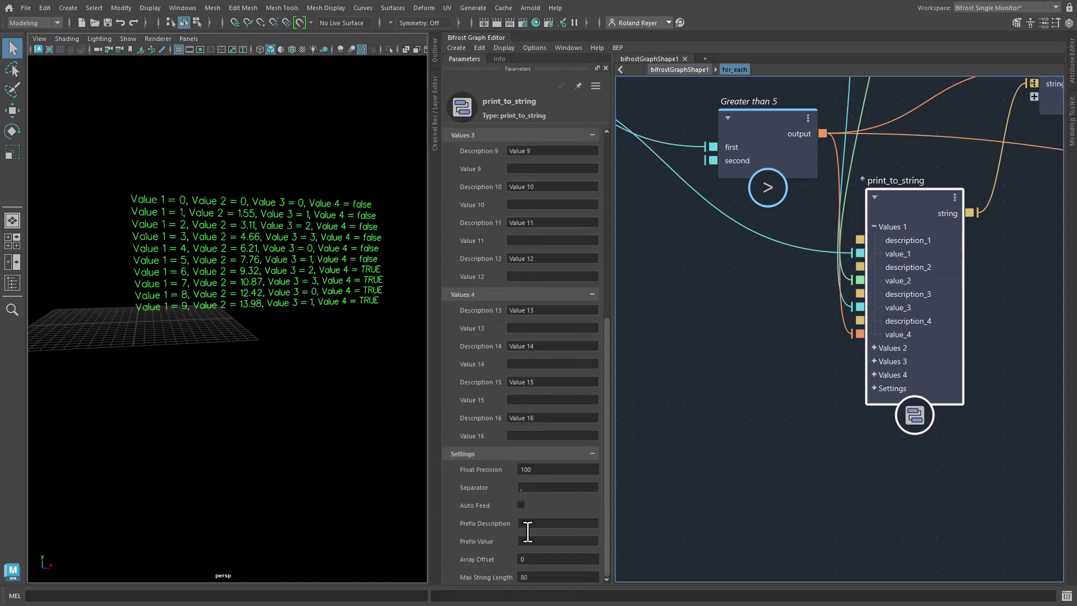
{"action": "left_click", "coordinate": [536, 487]}
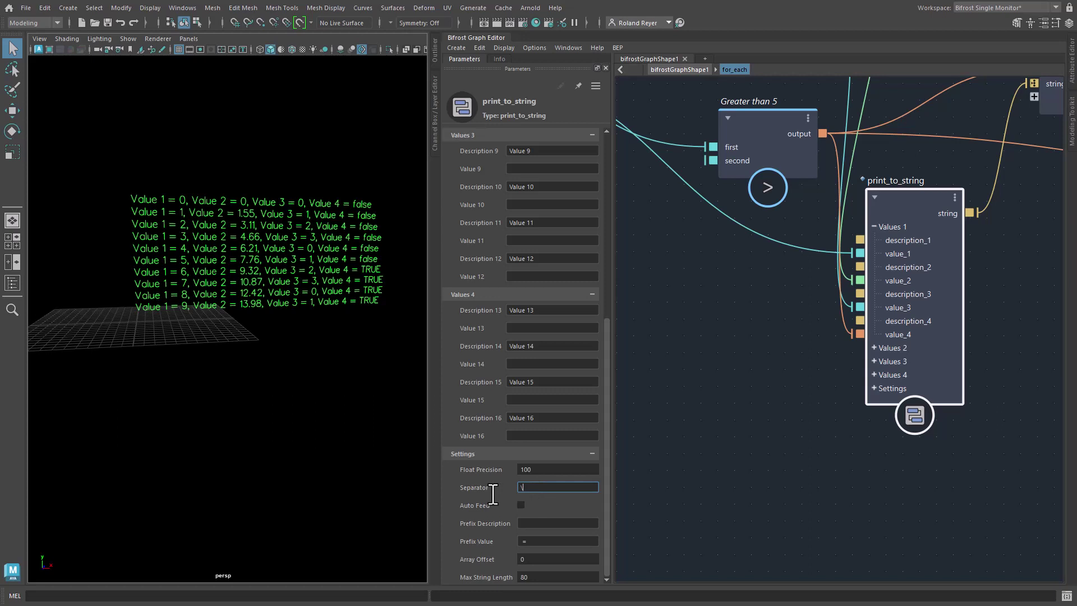
{"action": "type", "text": "\\t"}
{"action": "key", "text": "Return"}
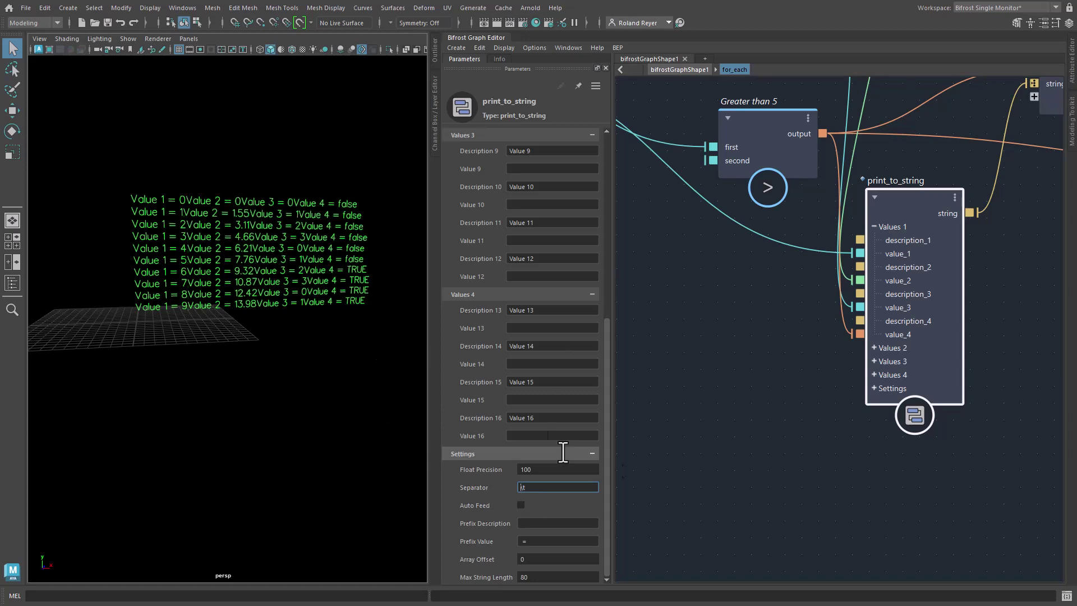
Replace the print node with print_static fed by for_each's string output.
{"action": "left_click", "coordinate": [679, 67]}
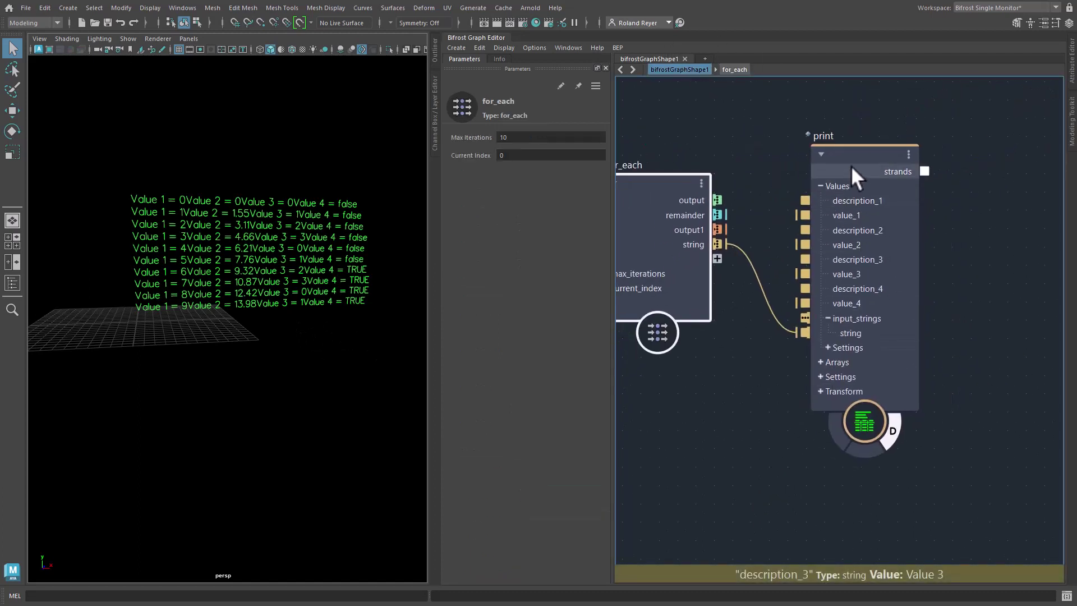
{"action": "left_click_drag", "start_coordinate": [851, 166], "coordinate": [893, 166]}
{"action": "key", "text": "Delete"}
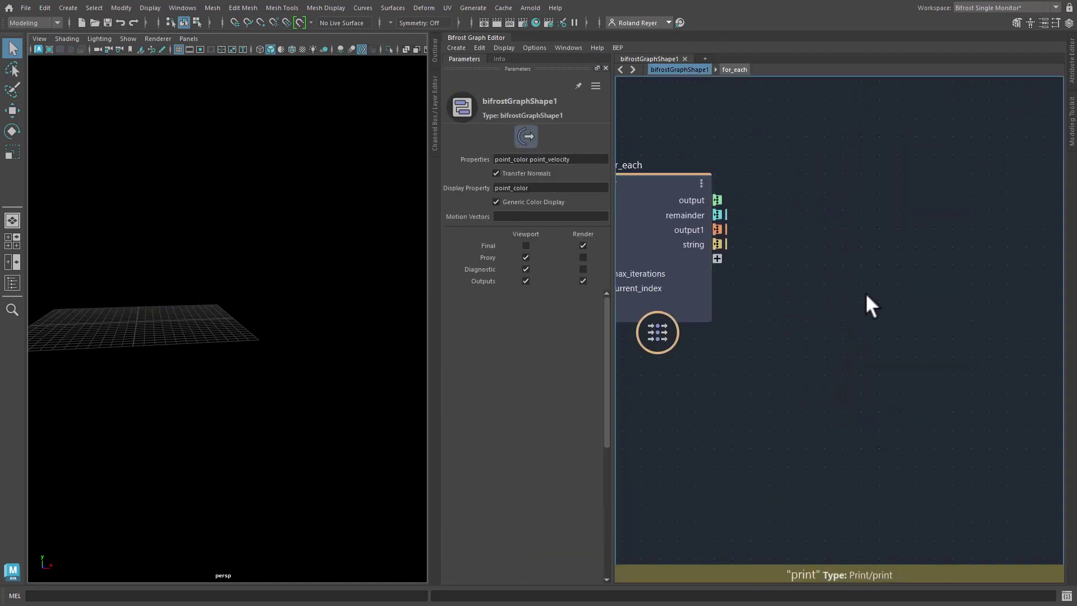
{"action": "key", "text": "Tab"}
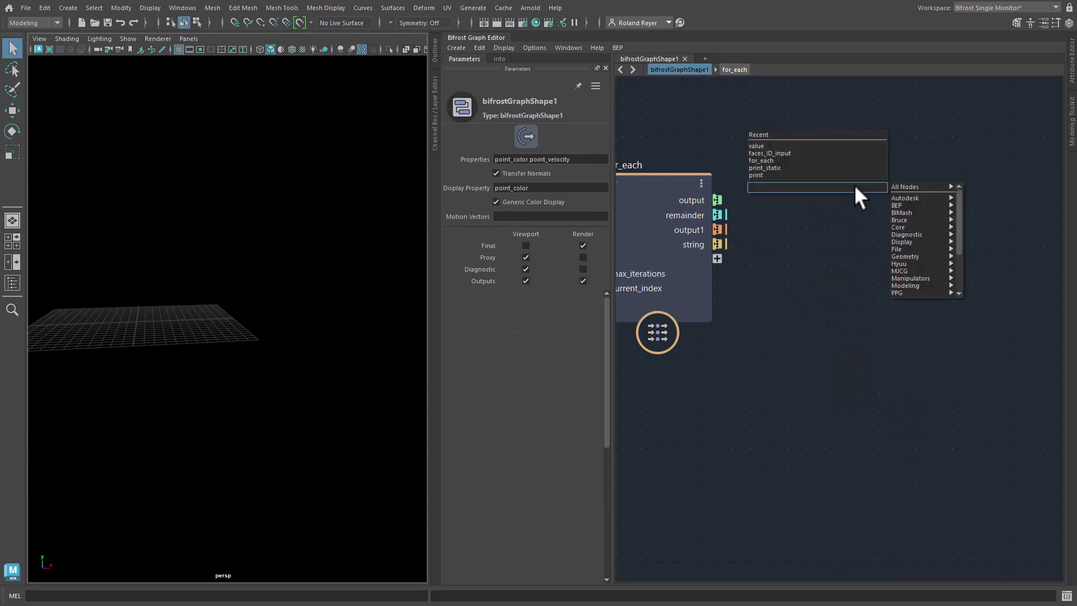
{"action": "type", "text": "prista"}
{"action": "key", "text": "Return"}
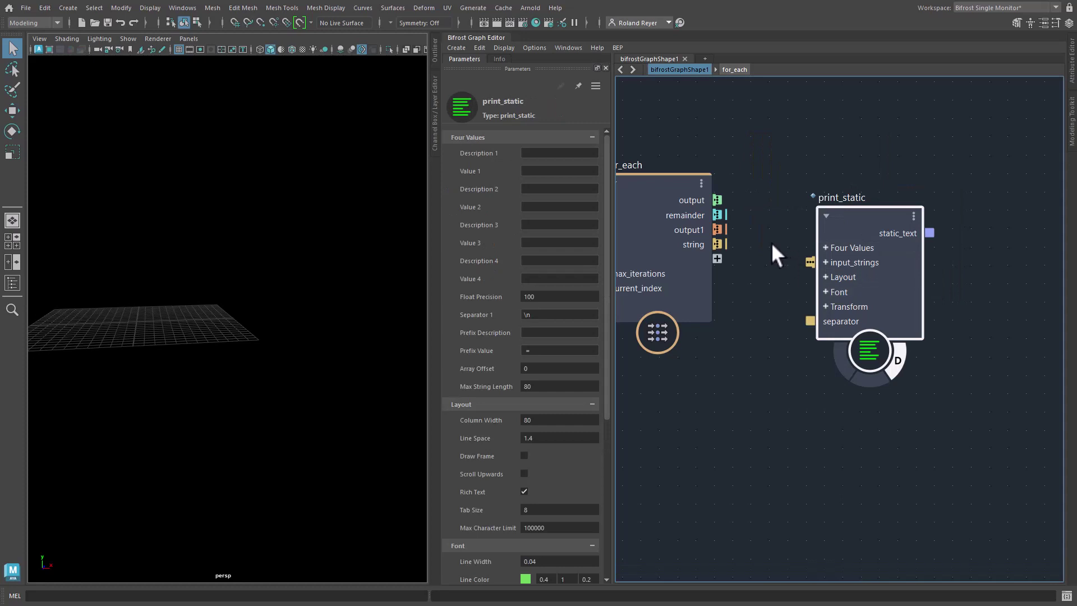
{"action": "left_click_drag", "start_coordinate": [717, 246], "coordinate": [808, 262]}
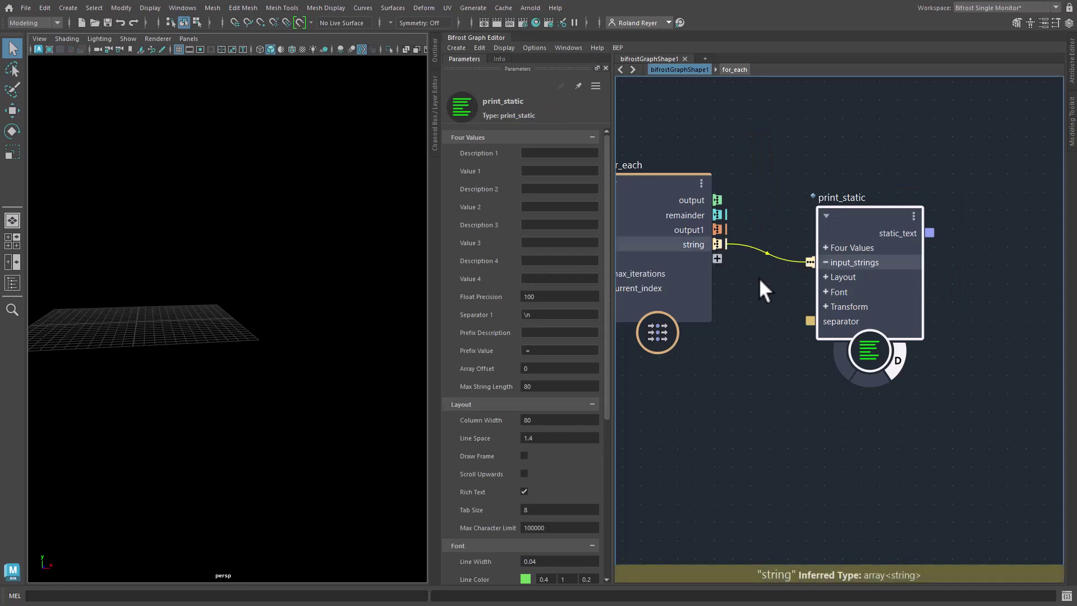
Set print_static's Tab Size to 11.12, aligning Value 1 to Value 4 into columns.
{"action": "middle_click_drag", "start_coordinate": [307, 428], "coordinate": [248, 354], "text": "alt"}
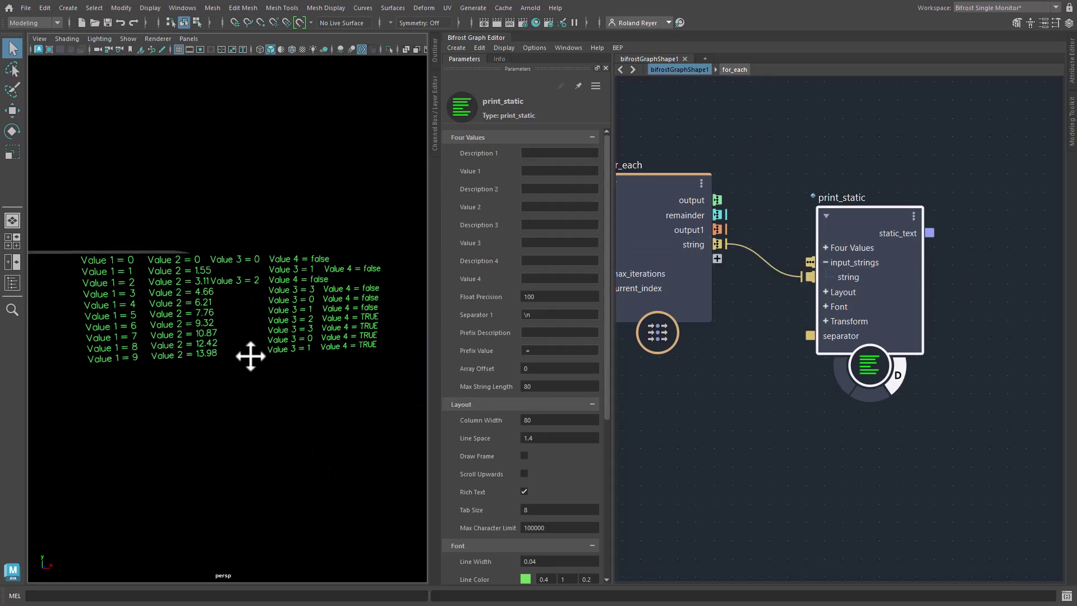
{"action": "left_click_drag", "start_coordinate": [248, 353], "coordinate": [260, 373], "text": "alt"}
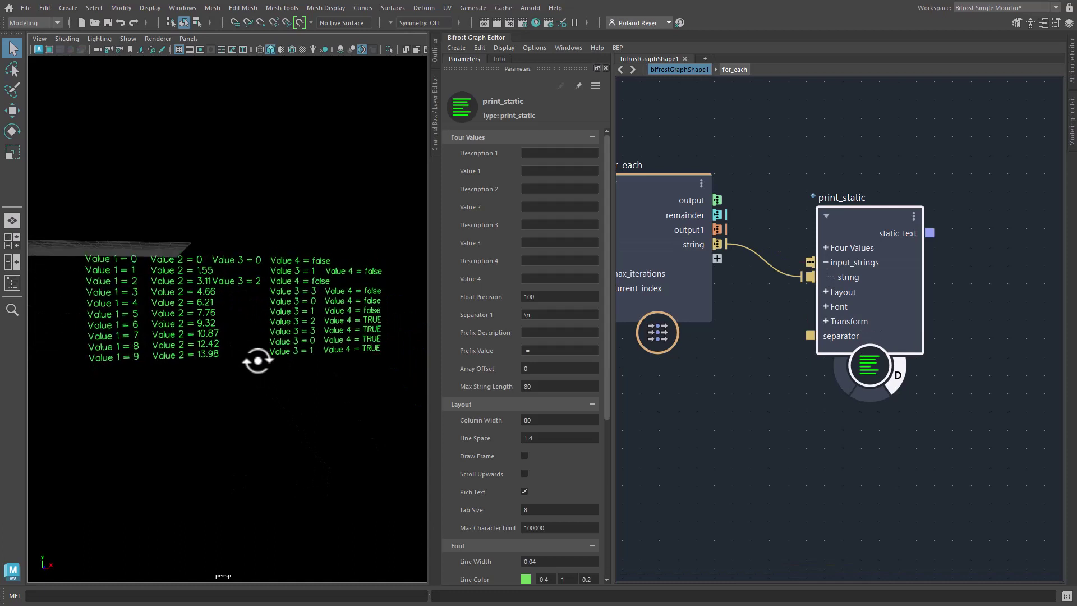
{"action": "middle_click_drag", "start_coordinate": [260, 372], "coordinate": [331, 367], "text": "alt"}
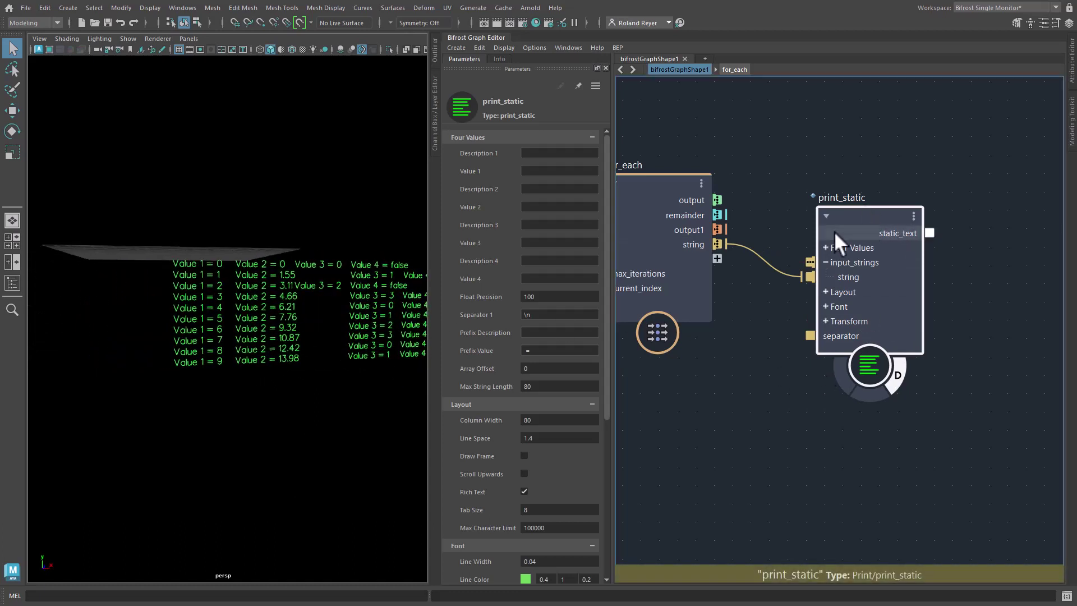
{"action": "left_click_drag", "start_coordinate": [485, 512], "coordinate": [524, 510]}
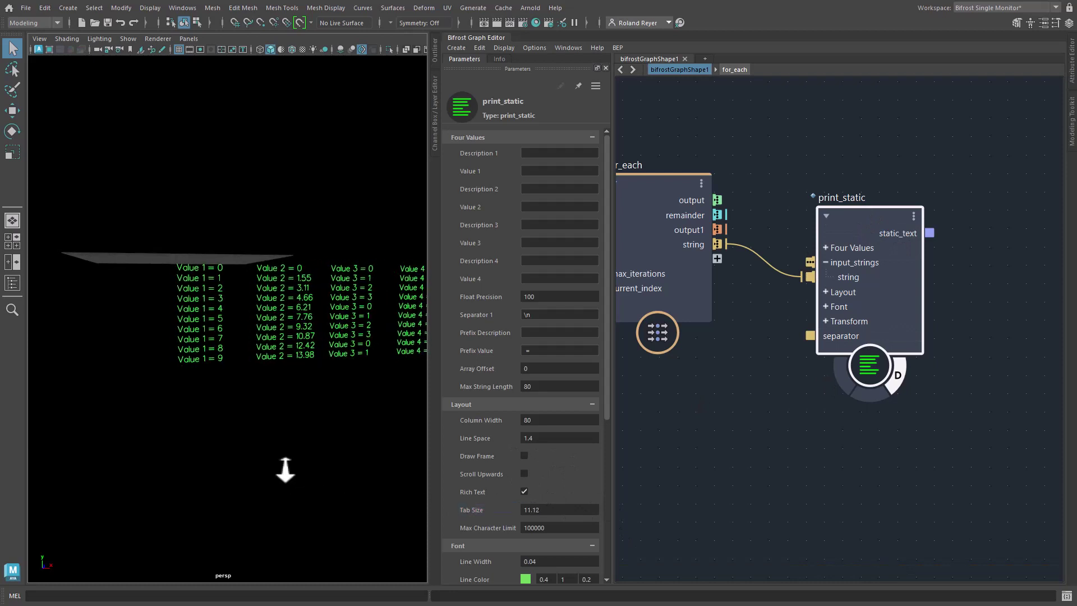
{"action": "left_click_drag", "start_coordinate": [308, 384], "coordinate": [230, 389], "text": "alt"}
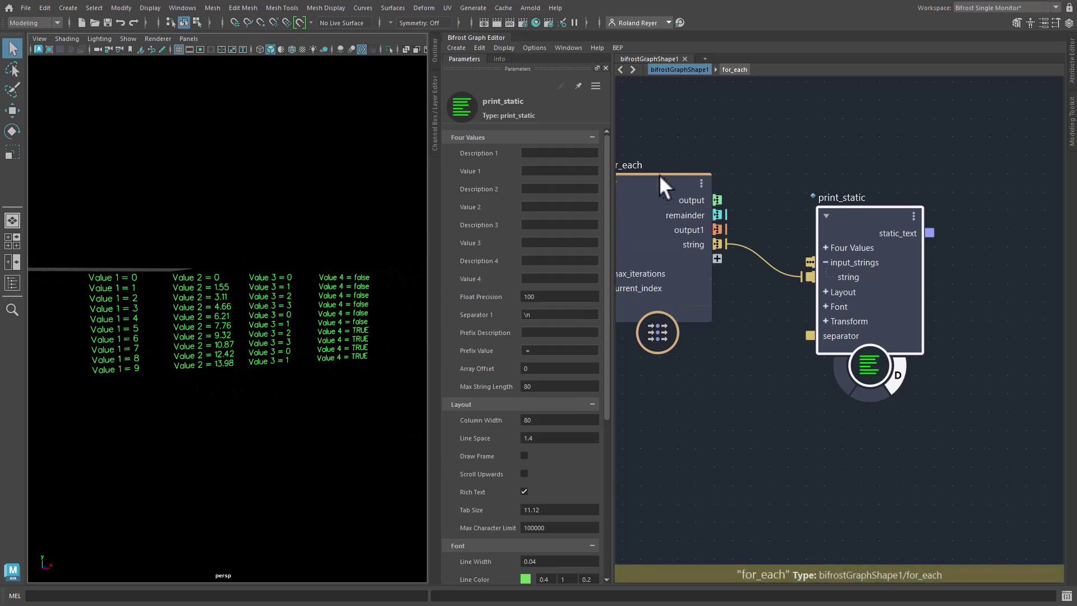
{"action": "left_click_drag", "start_coordinate": [659, 175], "coordinate": [674, 187]}
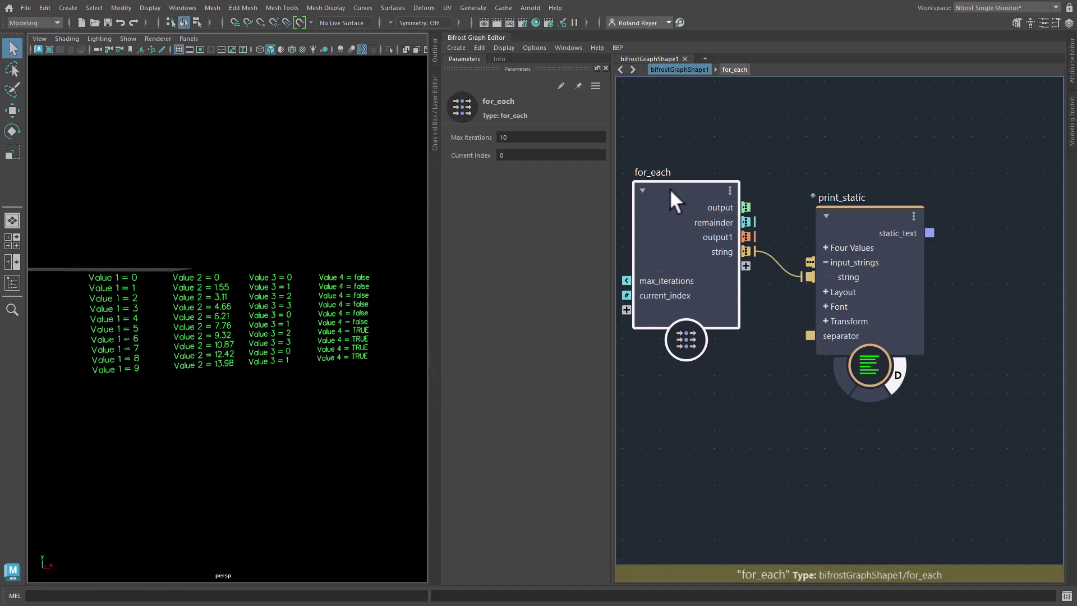
Settle the for_each node fully in view, left of print_static.
{"action": "mouse_move", "coordinate": [669, 187]}
{"action": "left_mouse_down"}
{"action": "mouse_move", "coordinate": [650, 204]}
{"action": "mouse_move", "coordinate": [671, 192]}
{"action": "mouse_move", "coordinate": [671, 168]}
{"action": "left_mouse_up"}
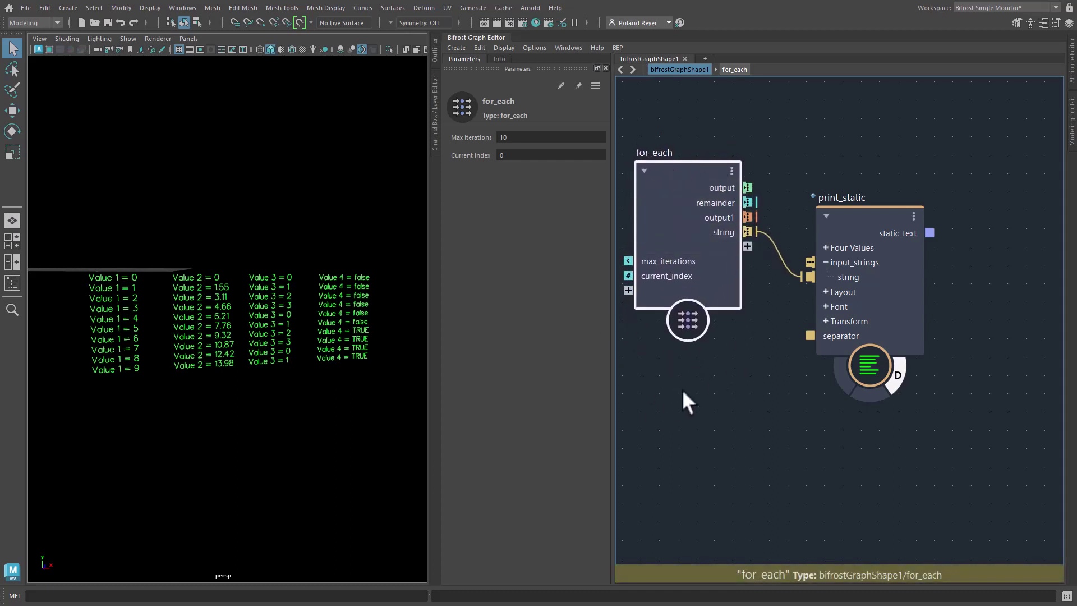